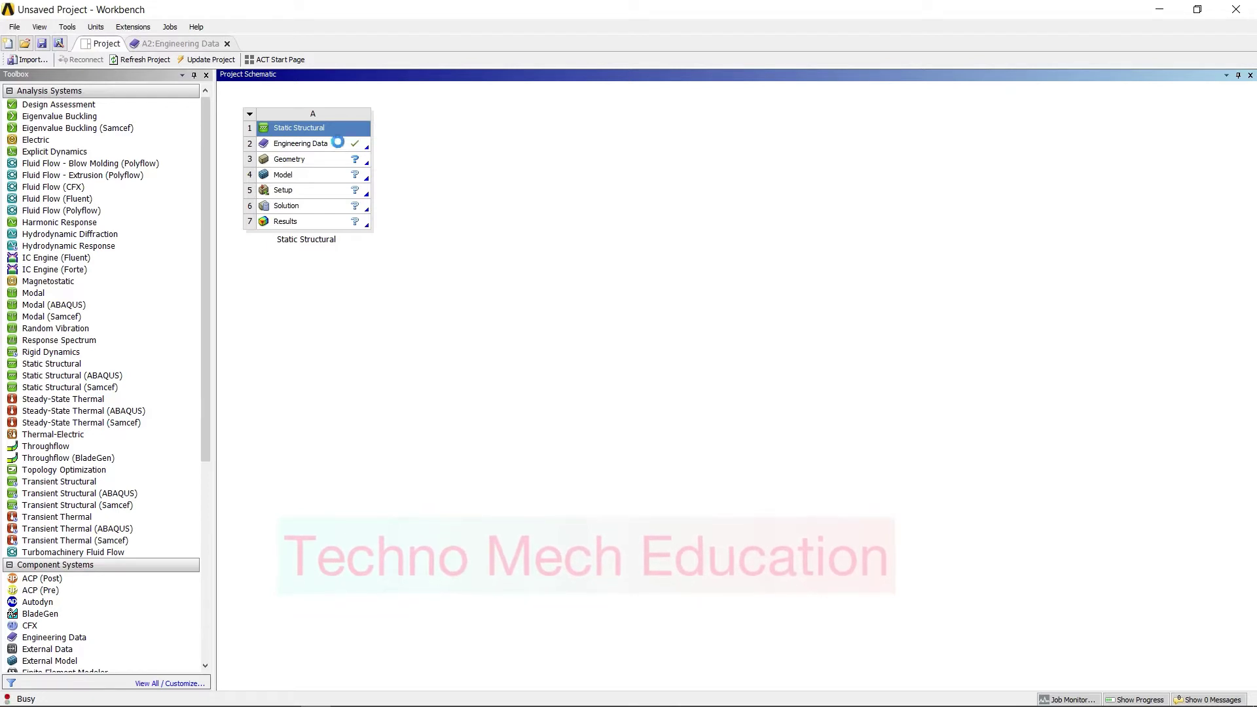
# Step: Select the Engineering Data cell (A2) of the Static Structural system
pyautogui.click(339, 145)
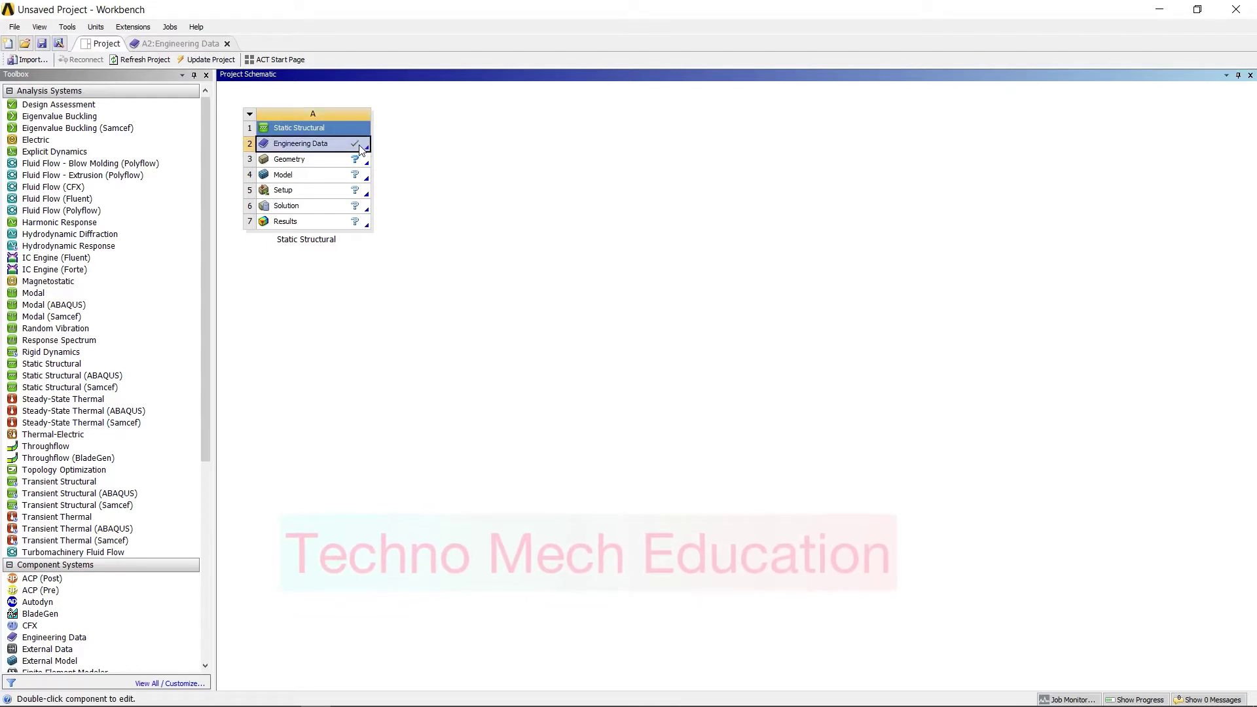
# Step: Open Engineering Data for editing and redisplay the Engineering Data Sources library list
pyautogui.rightClick(363, 148)
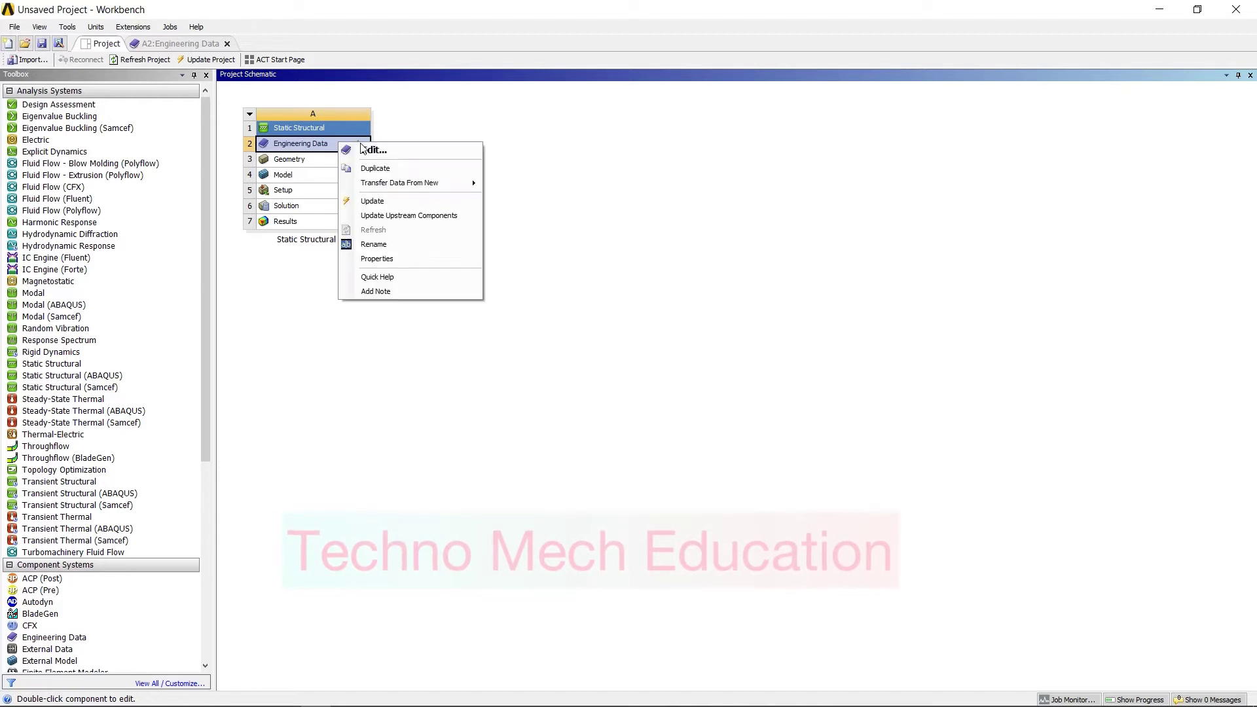
pyautogui.click(370, 146)
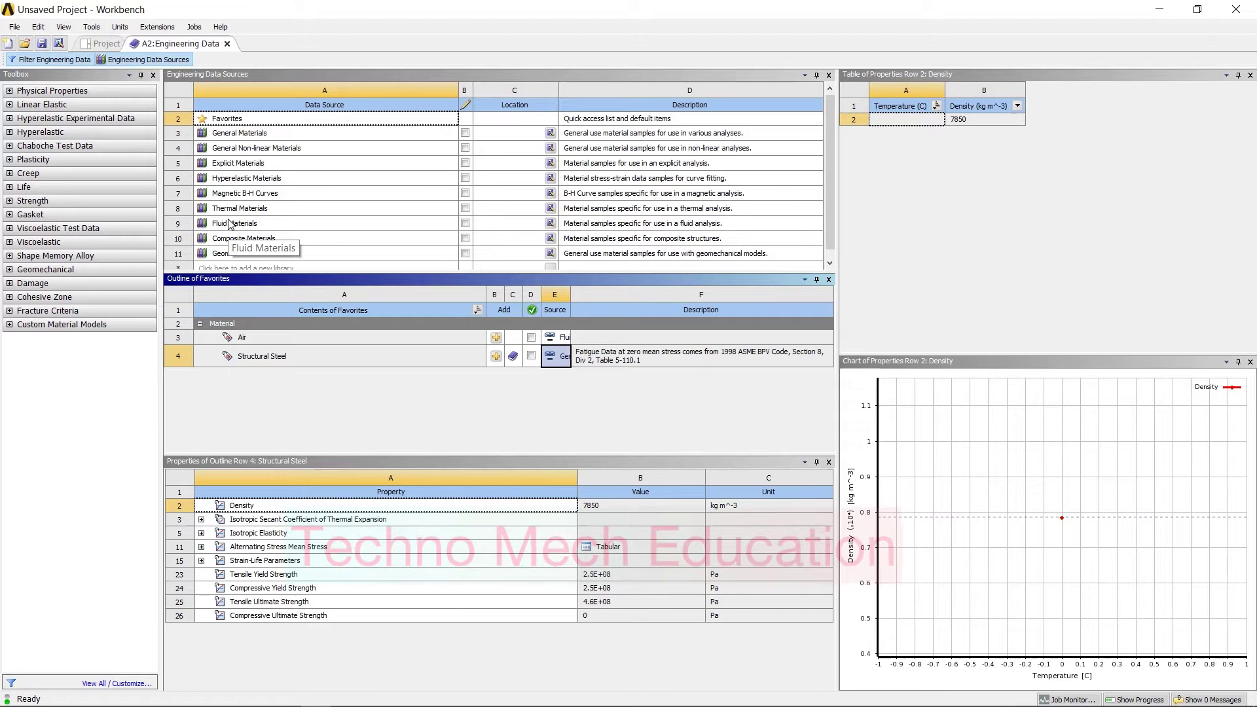
pyautogui.click(156, 65)
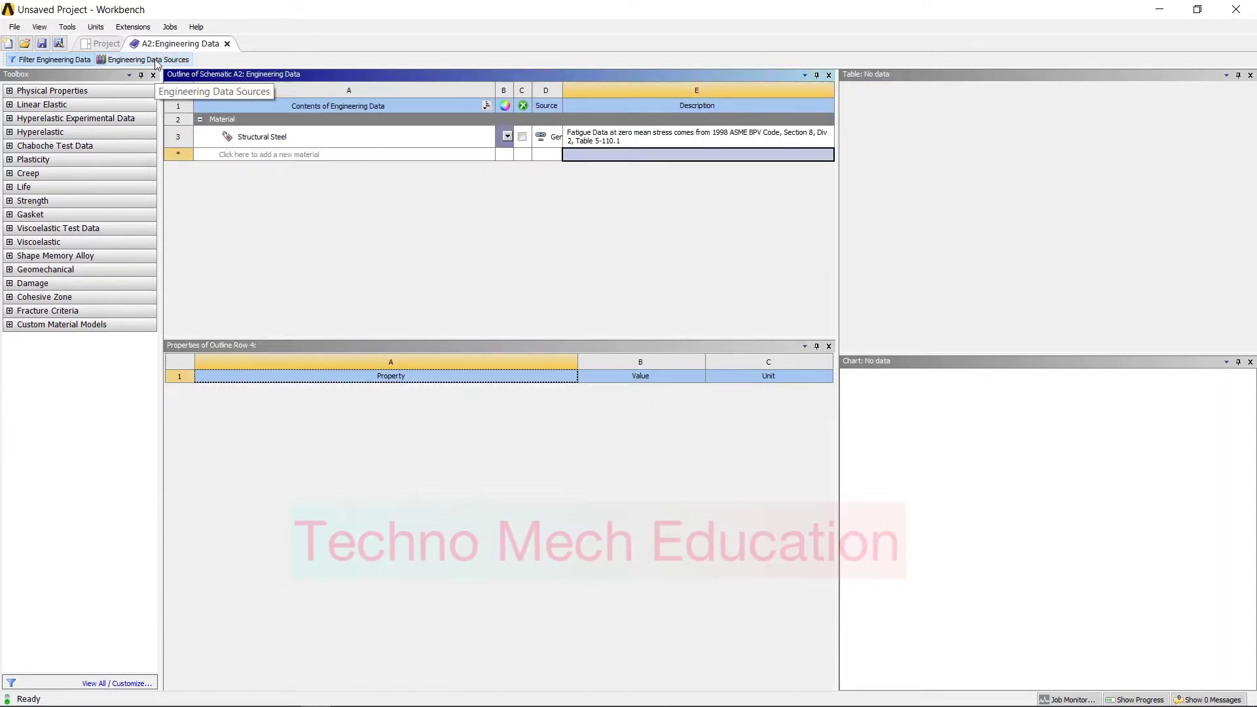
pyautogui.click(156, 63)
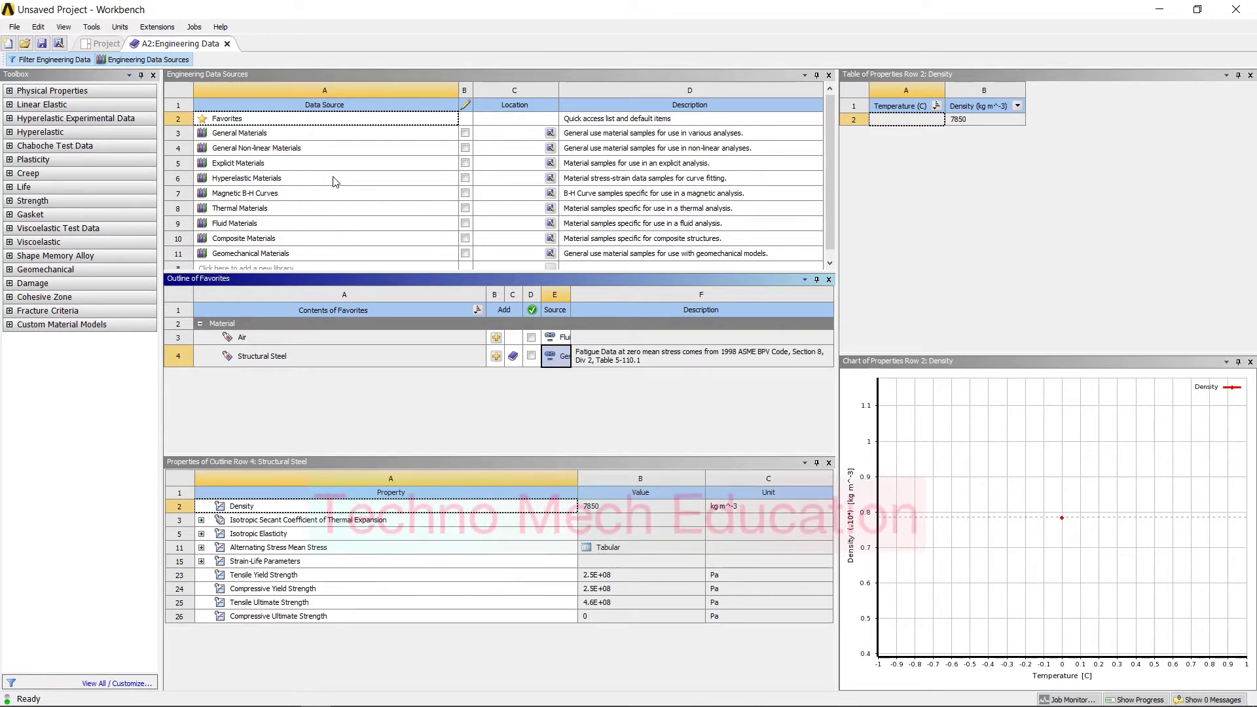
pyautogui.scroll(-1, 334, 181)
pyautogui.scroll(1, 334, 181)
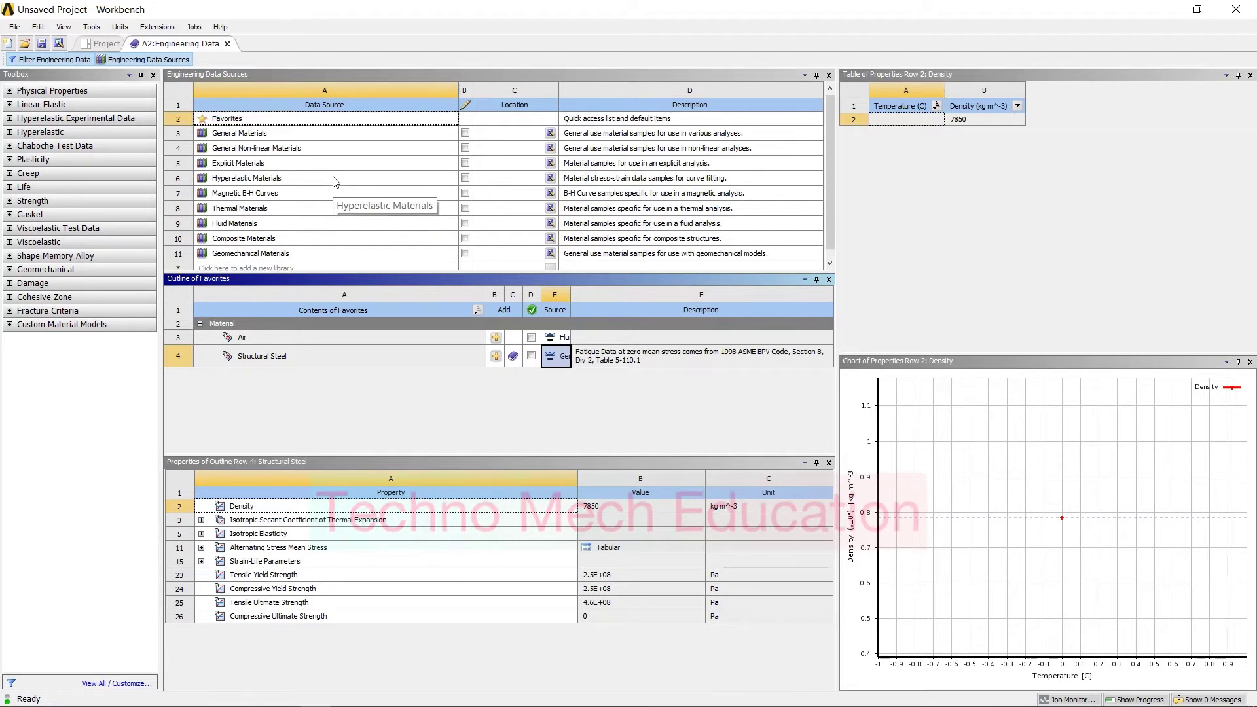
# Step: Browse the General Materials library contents from Air to Titanium Alloy
pyautogui.click(247, 135)
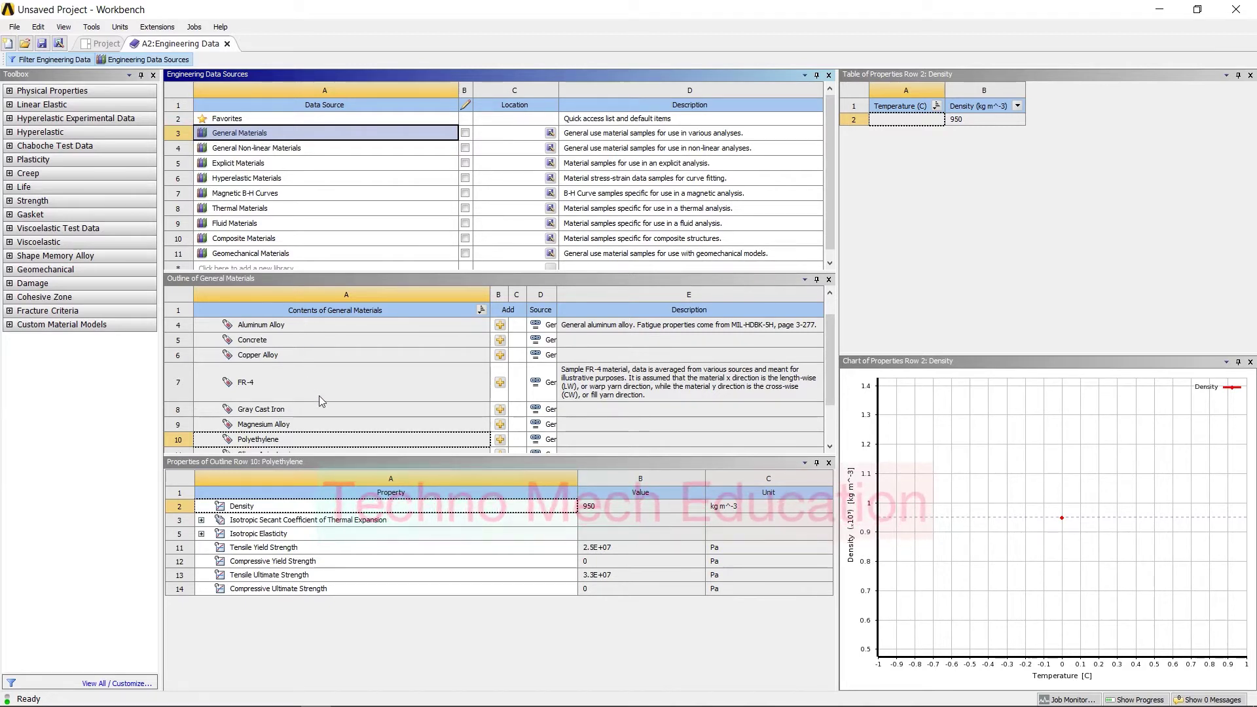
pyautogui.scroll(-2, 319, 395)
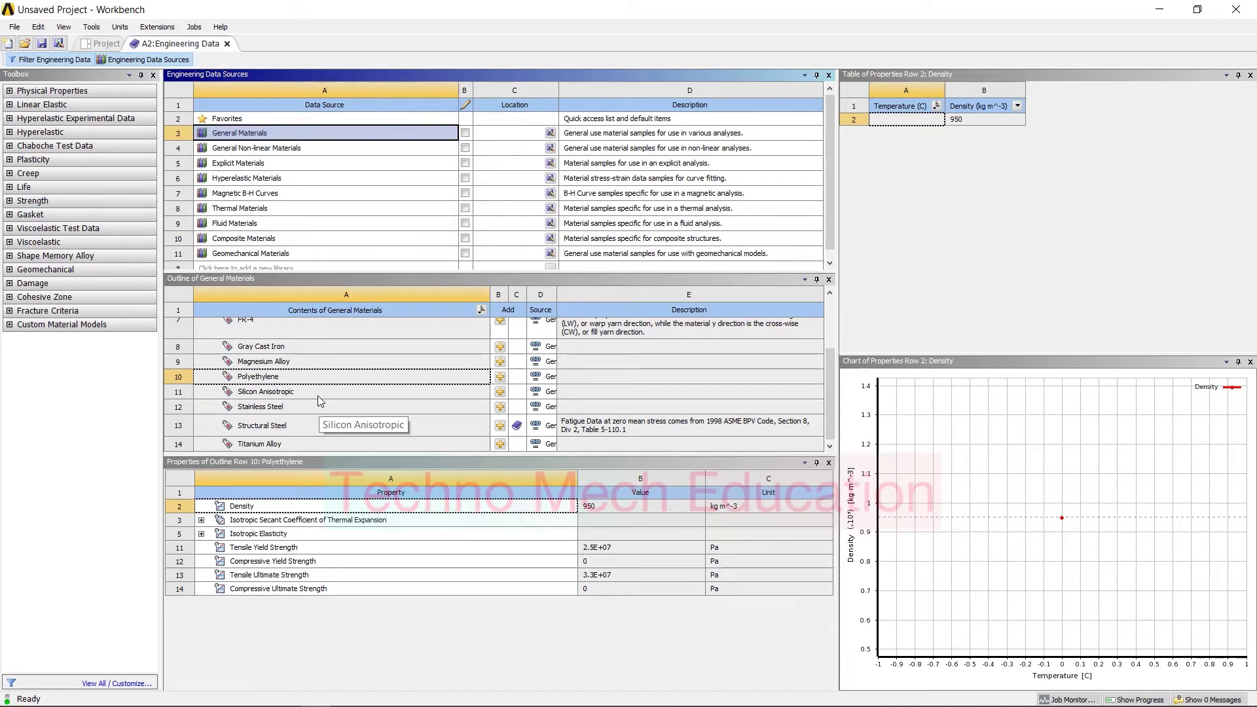
pyautogui.scroll(3, 317, 396)
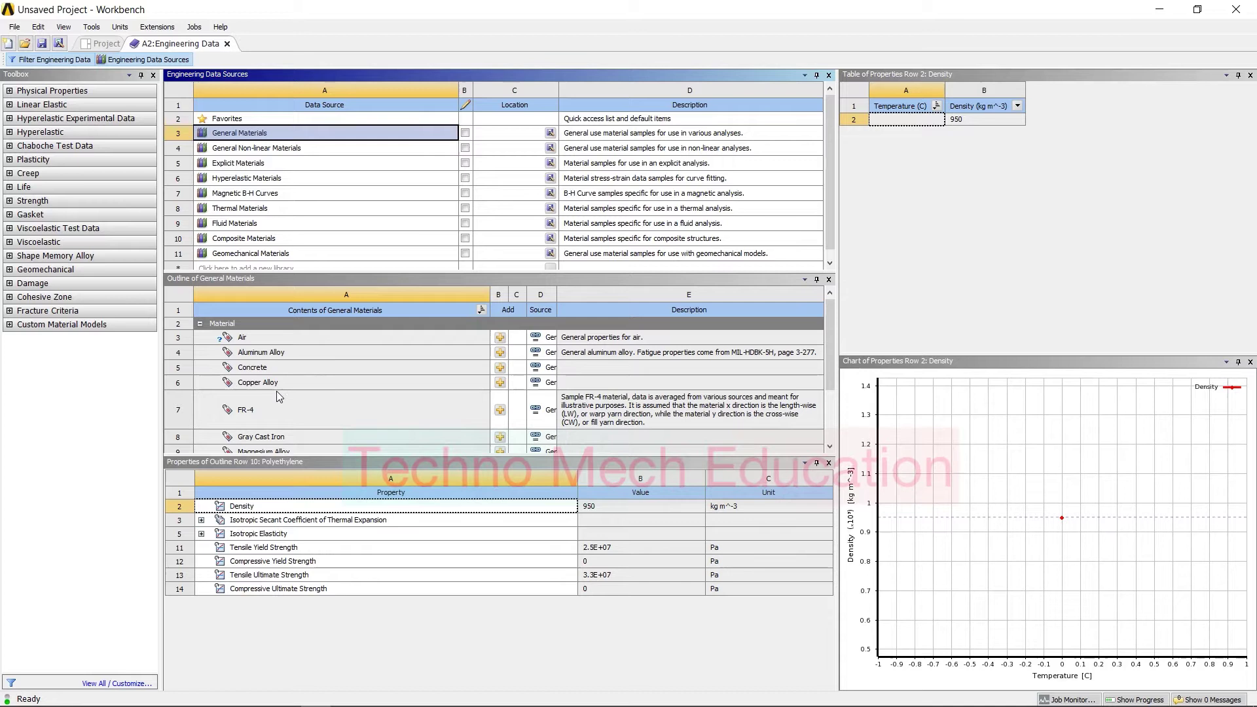
pyautogui.scroll(-2, 276, 391)
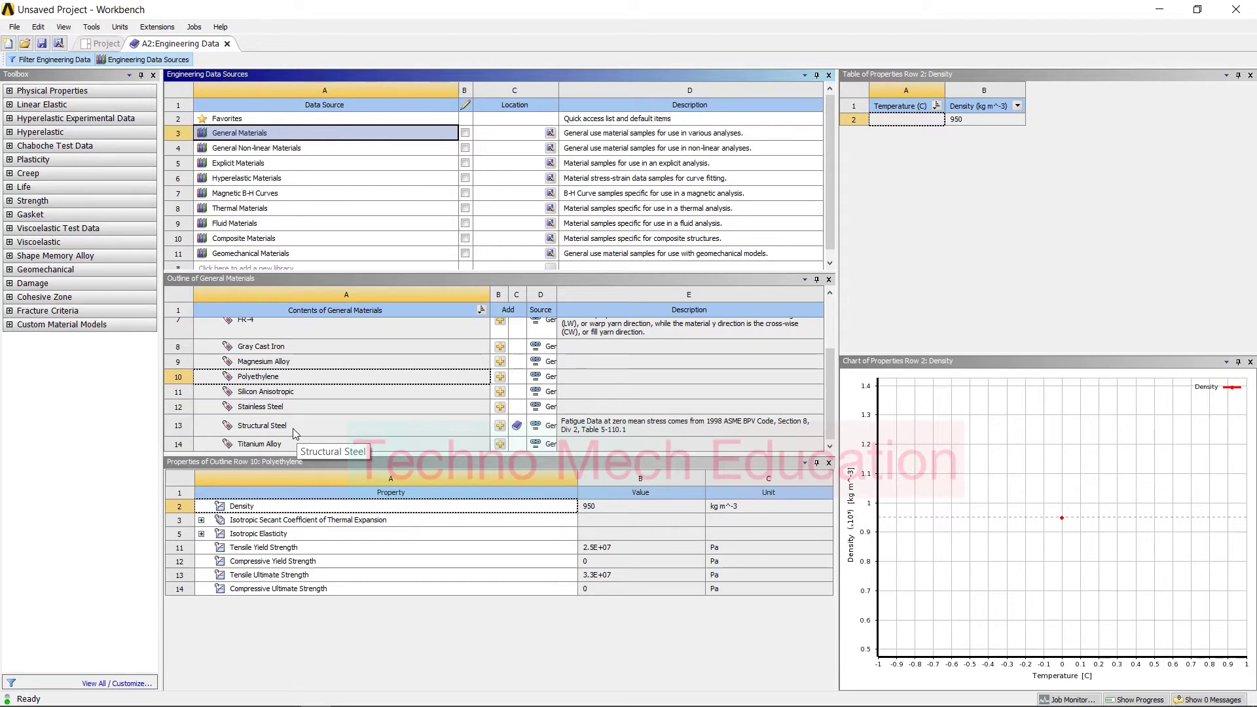
pyautogui.scroll(3, 293, 429)
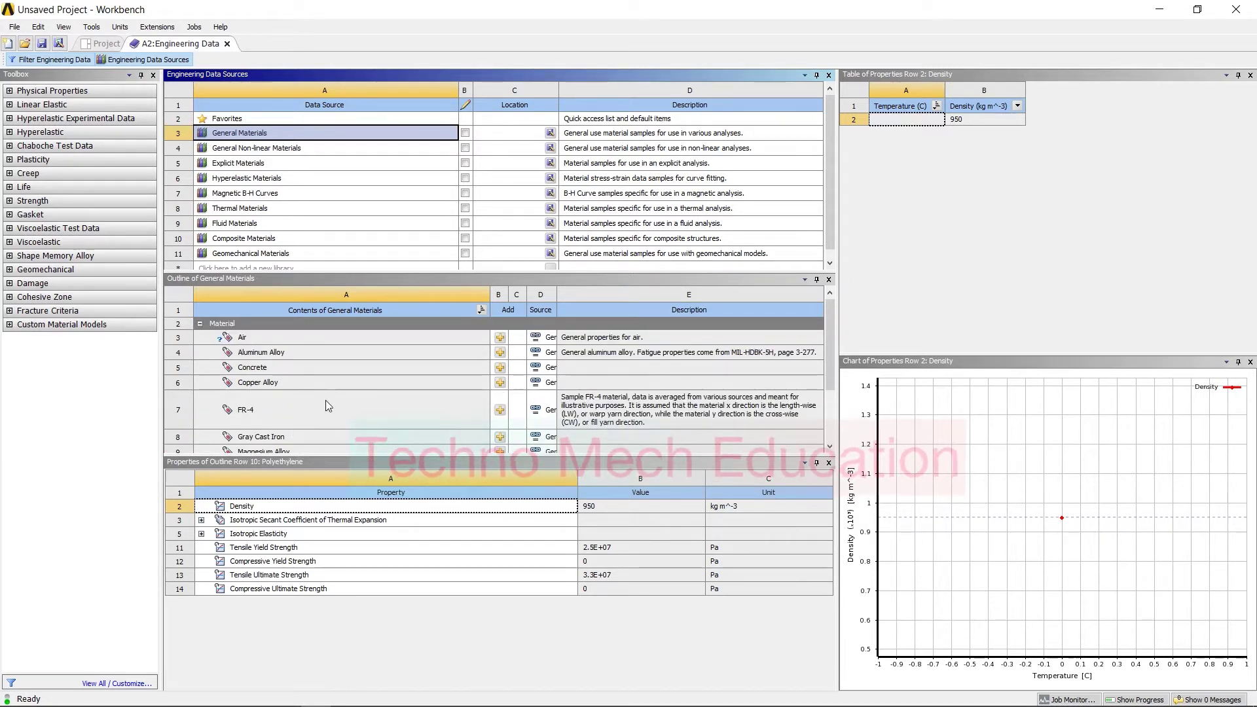
# Step: Add Aluminum Alloy and Copper Alloy from General Materials to the project
pyautogui.click(500, 354)
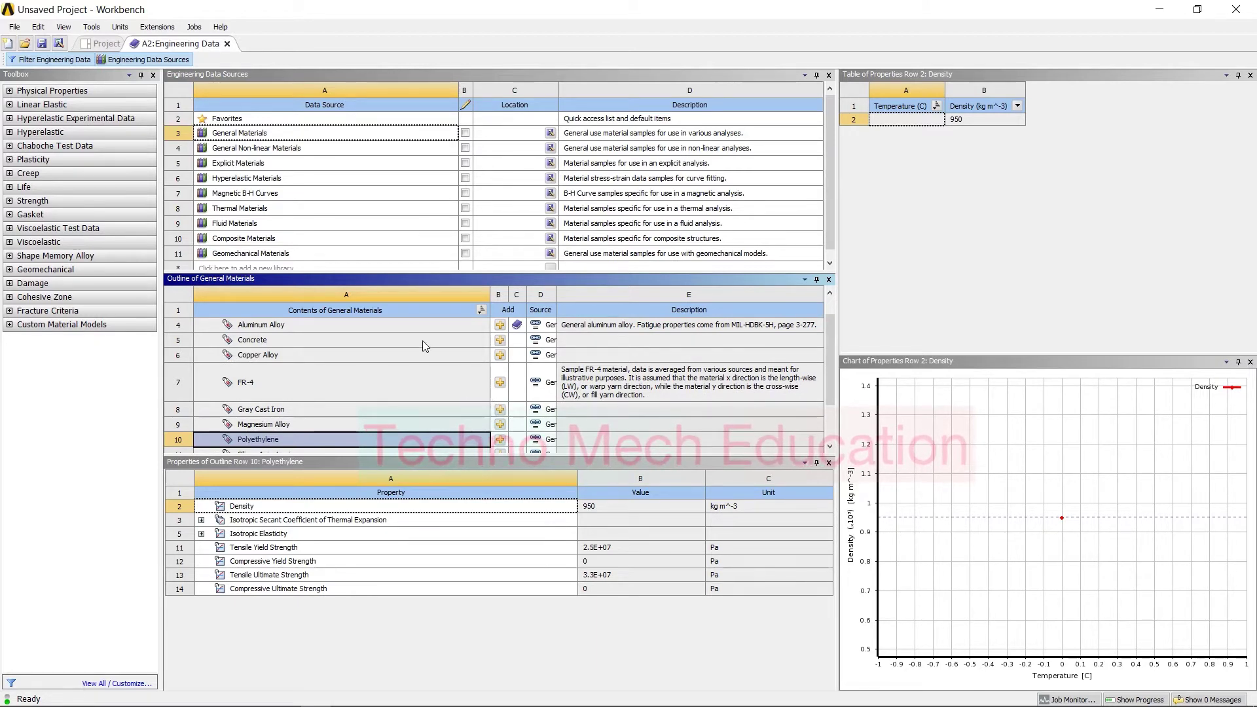
pyautogui.scroll(1, 406, 374)
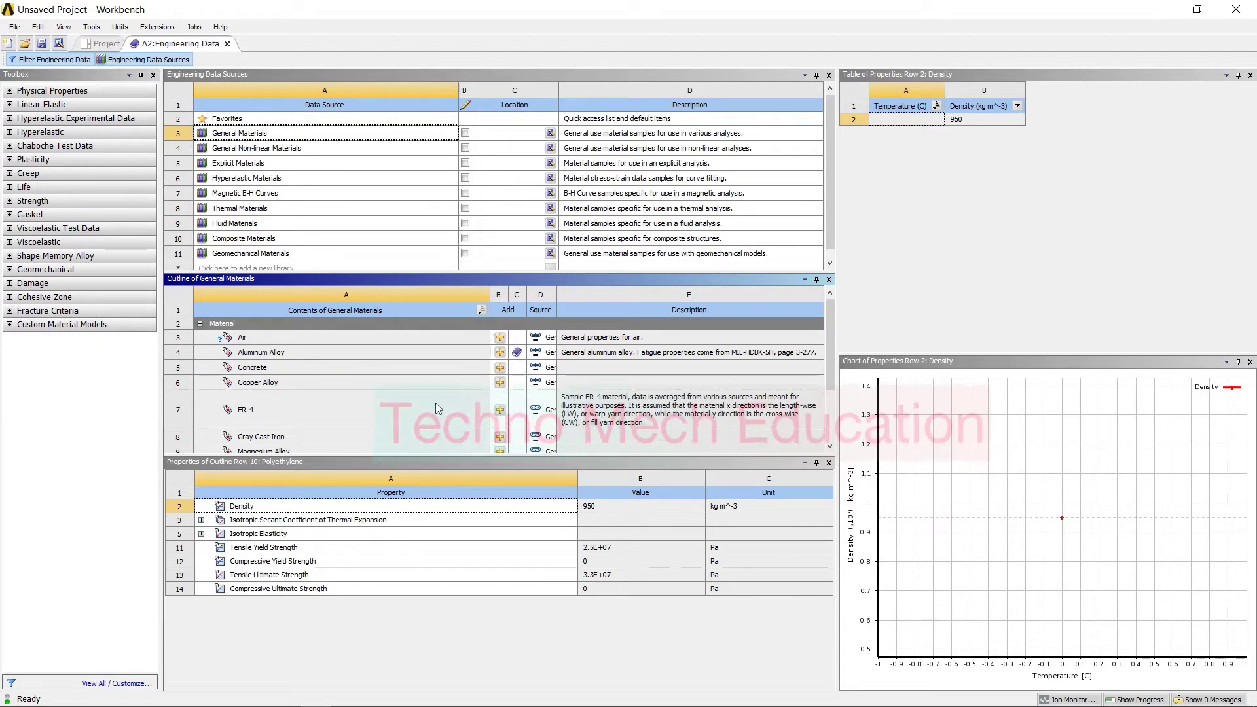
pyautogui.click(501, 382)
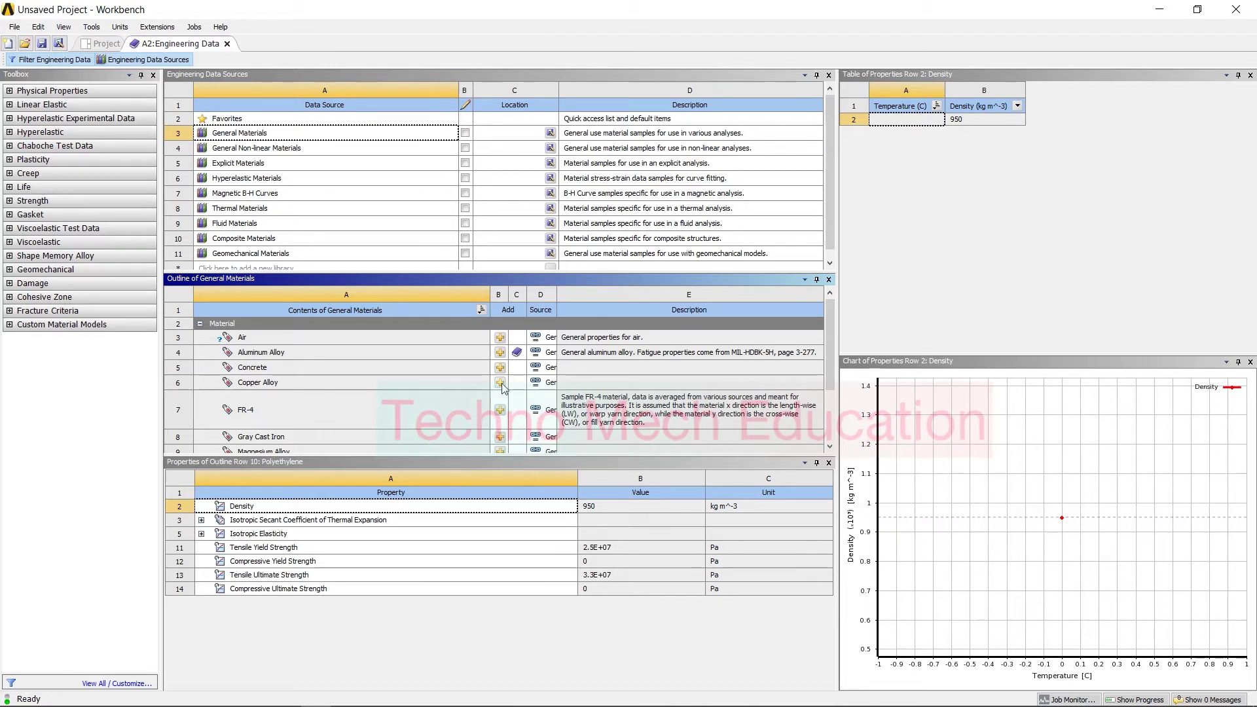
pyautogui.scroll(-2, 422, 398)
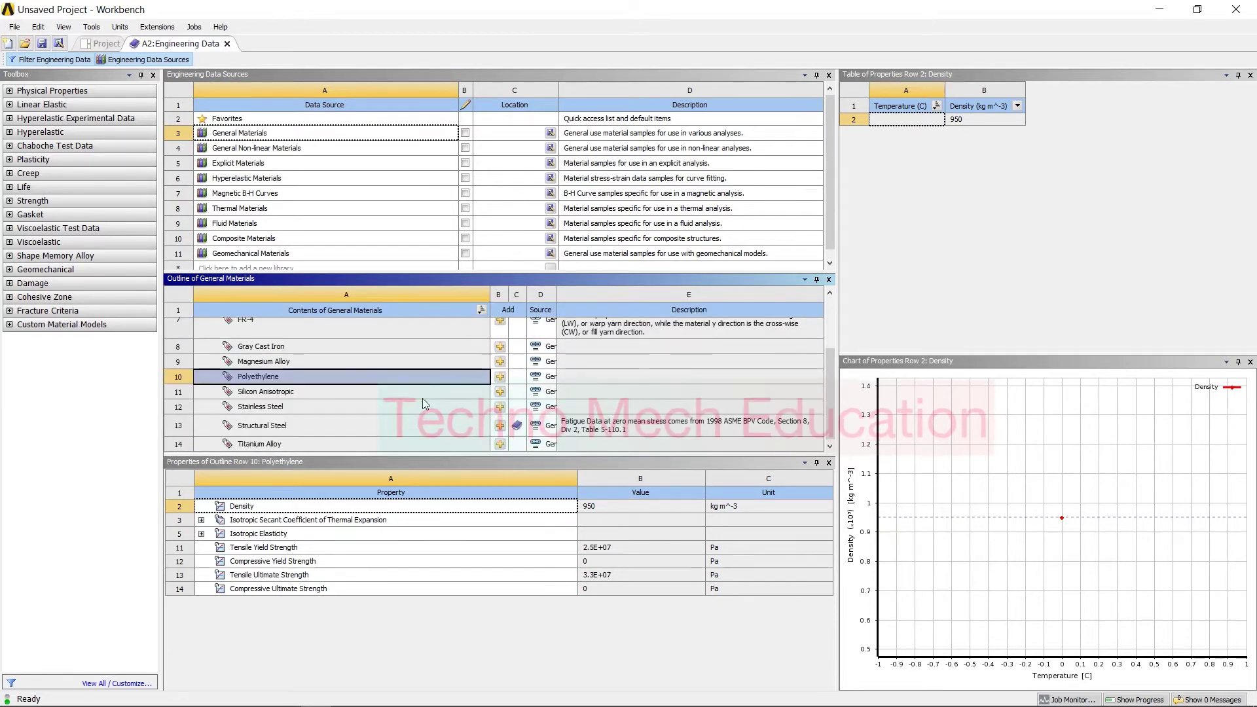
pyautogui.moveTo(278, 430); pyautogui.dragTo(495, 426)
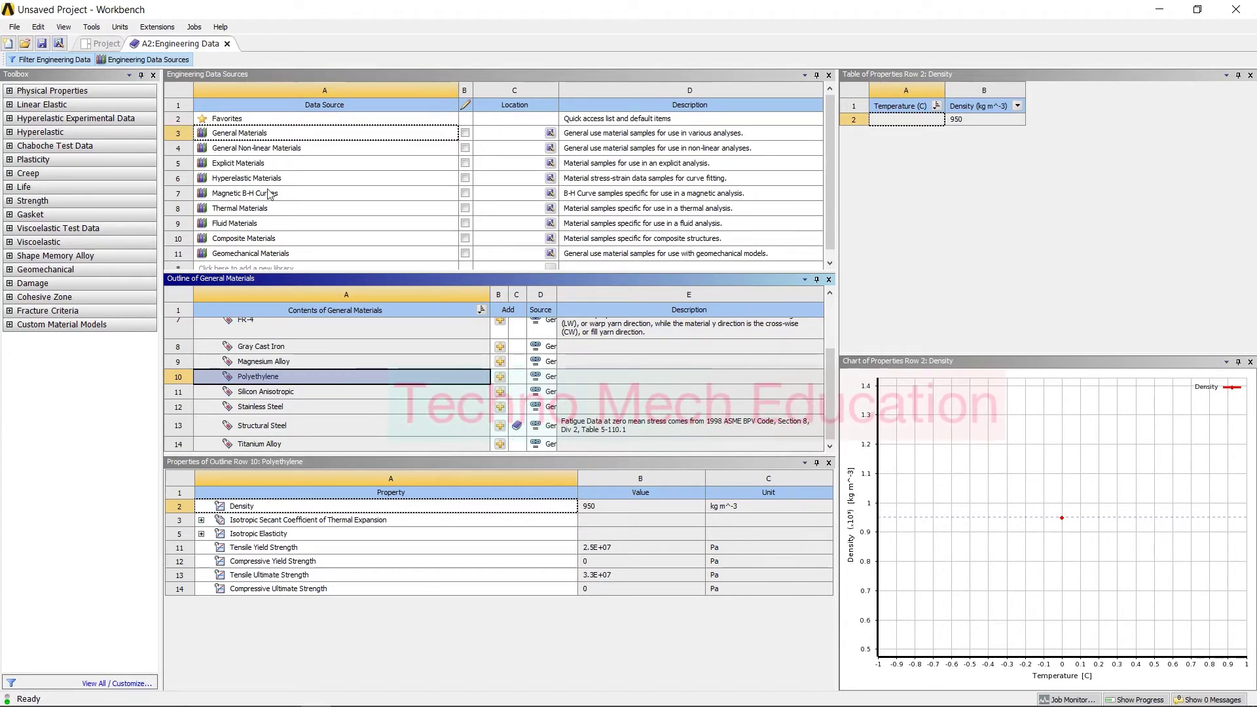
# Step: Add Epoxy Carbon UD (230 GPa) Wet from the Composite Materials library to the project
pyautogui.click(243, 238)
pyautogui.click(260, 325)
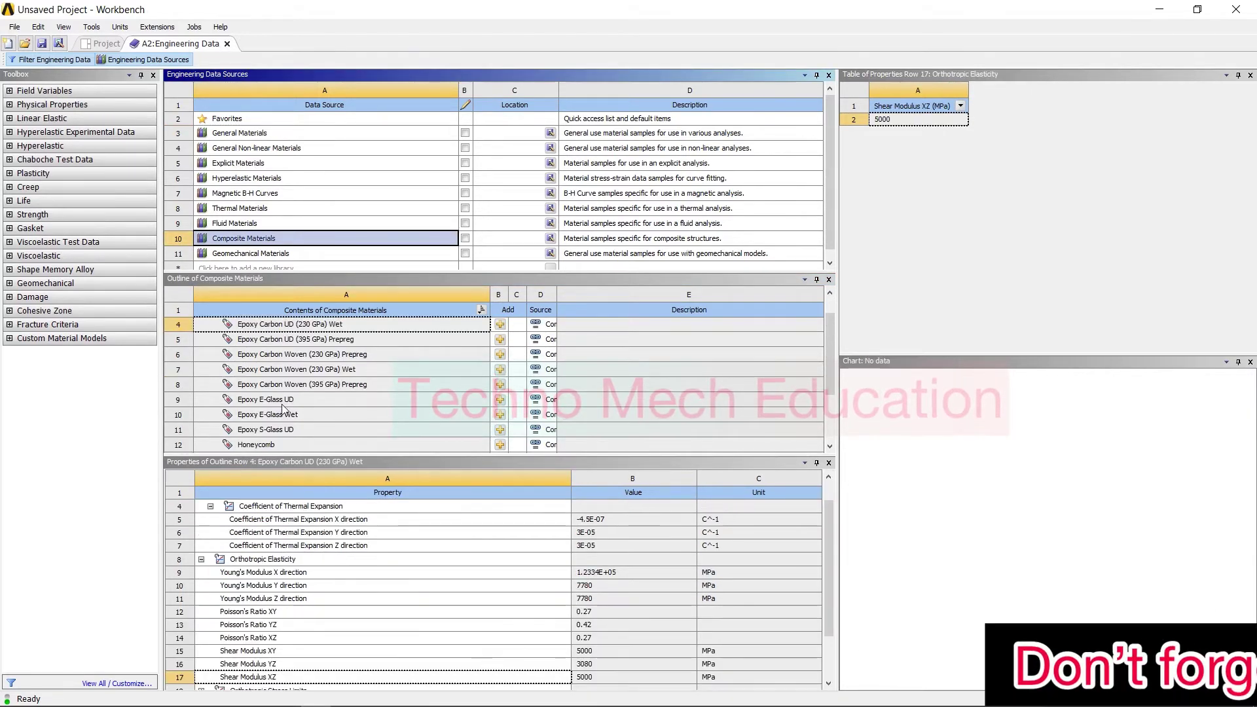
pyautogui.scroll(1, 348, 402)
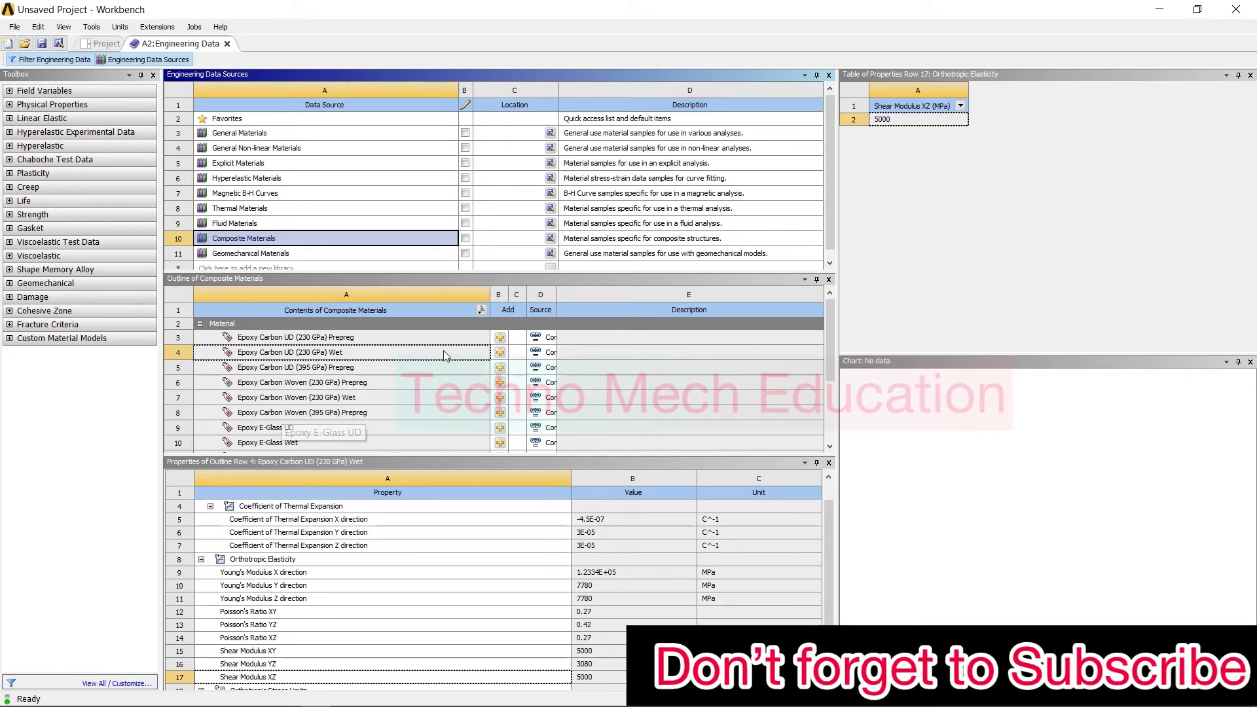
pyautogui.scroll(-3, 406, 386)
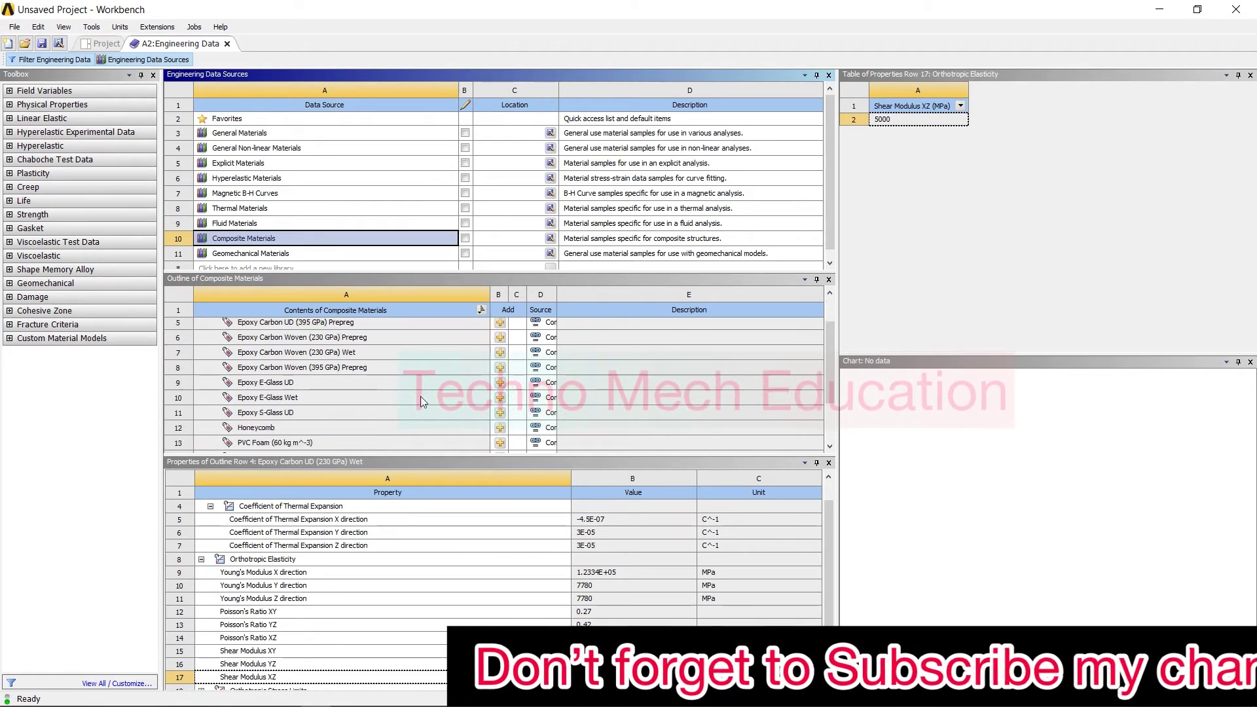
pyautogui.scroll(3, 371, 406)
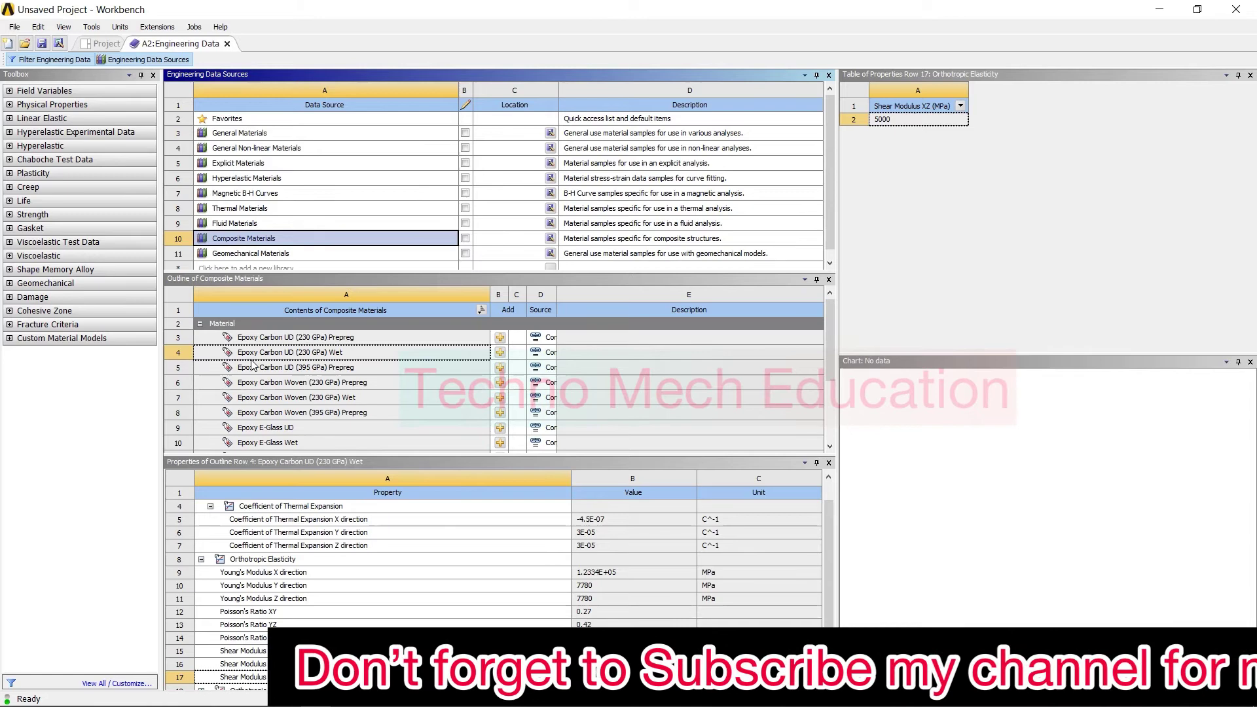
pyautogui.click(474, 394)
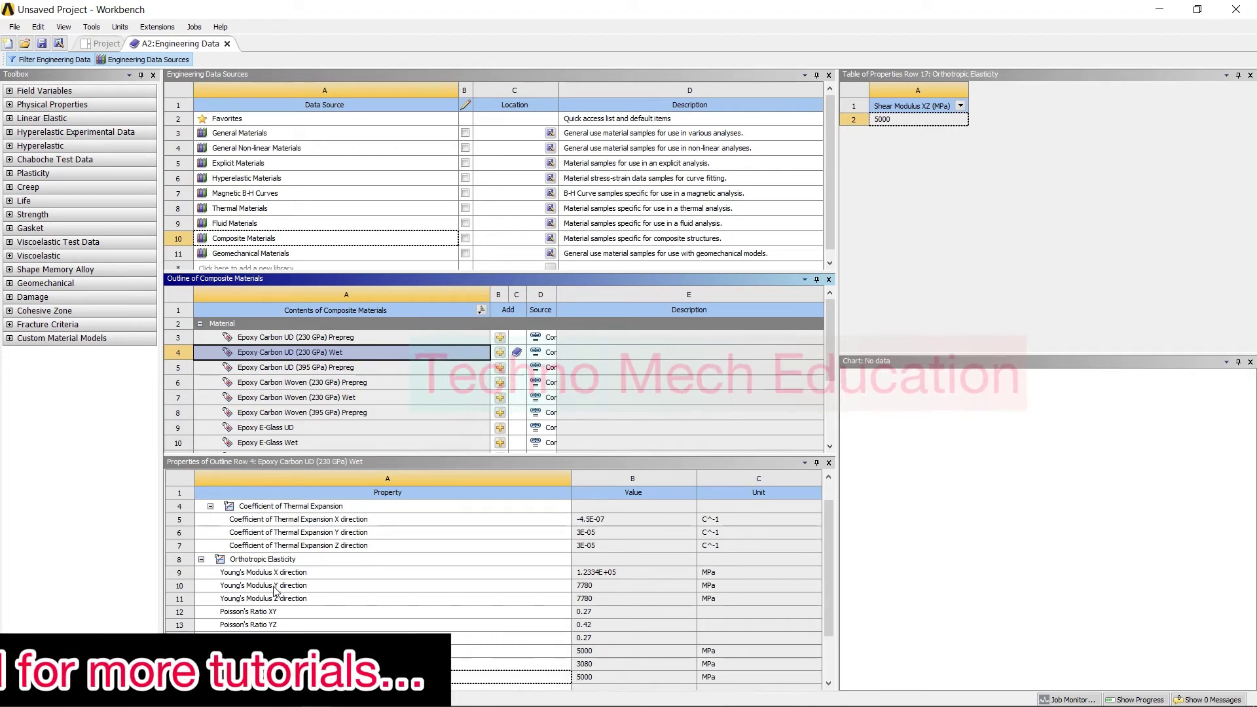
# Step: Review Epoxy Carbon UD (230 GPa) Wet's density, thermal expansion and Young's modulus X values
pyautogui.click(259, 370)
pyautogui.click(300, 356)
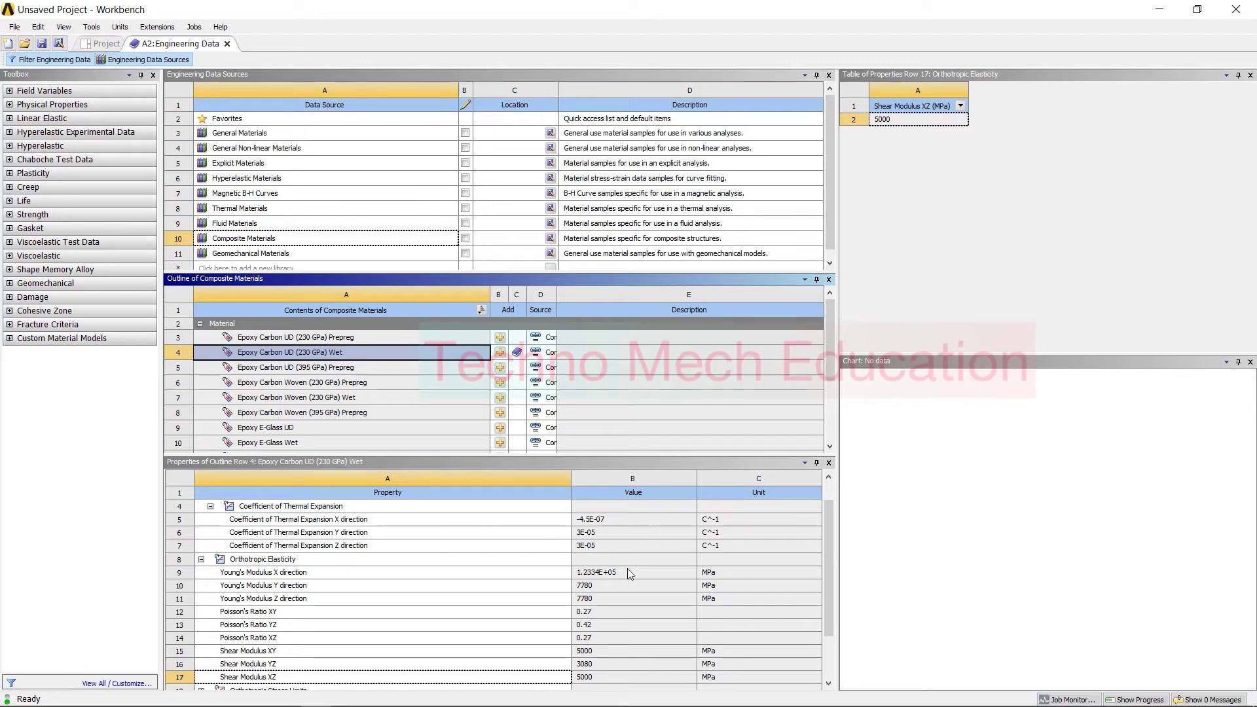
pyautogui.scroll(2, 458, 576)
pyautogui.click(262, 508)
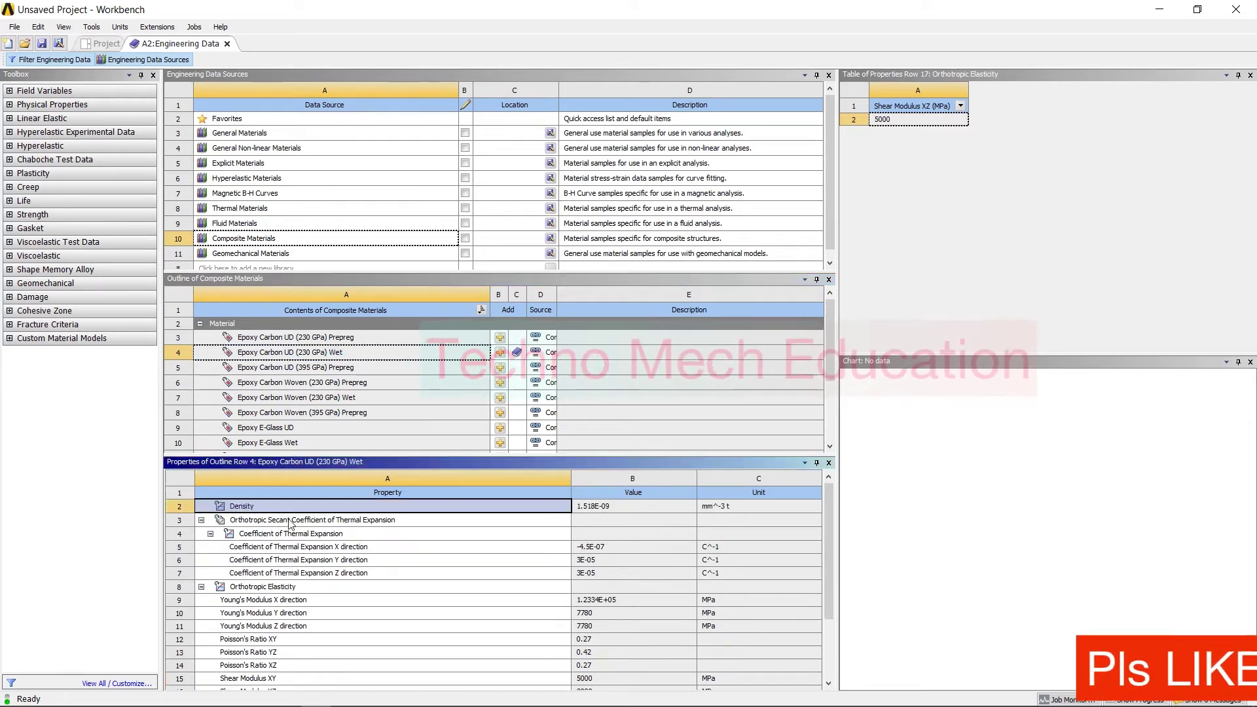
pyautogui.click(348, 535)
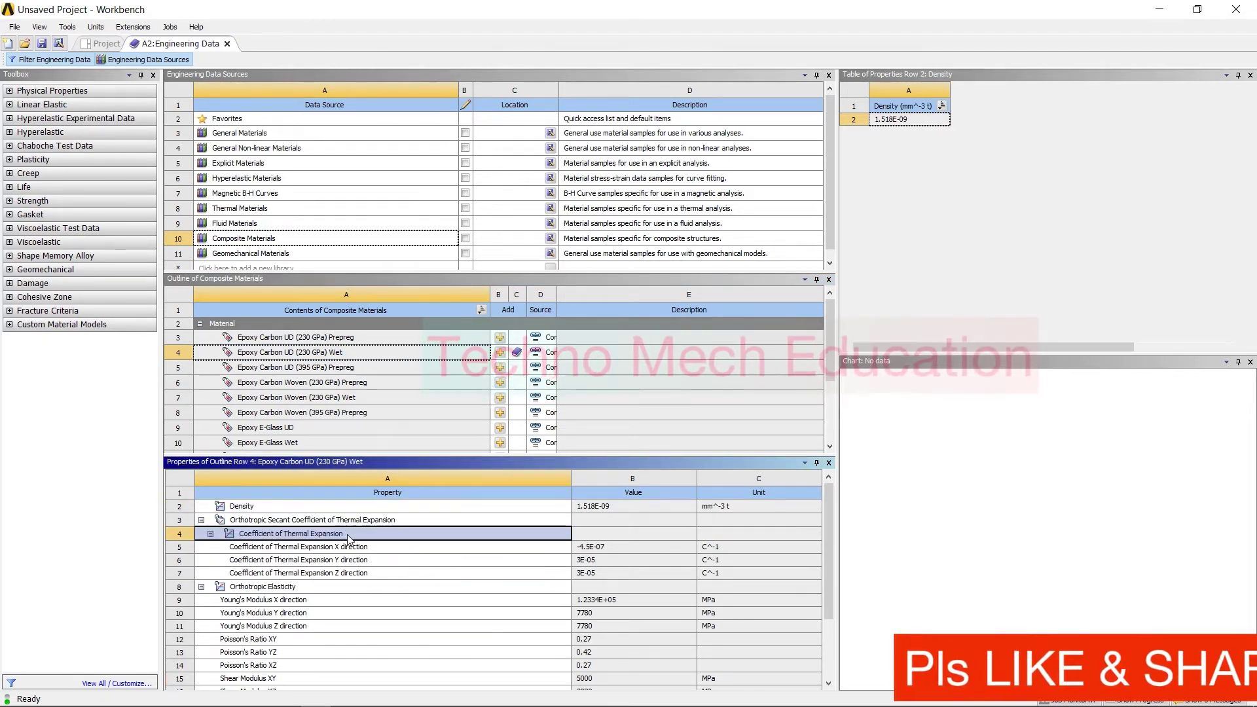
pyautogui.click(281, 600)
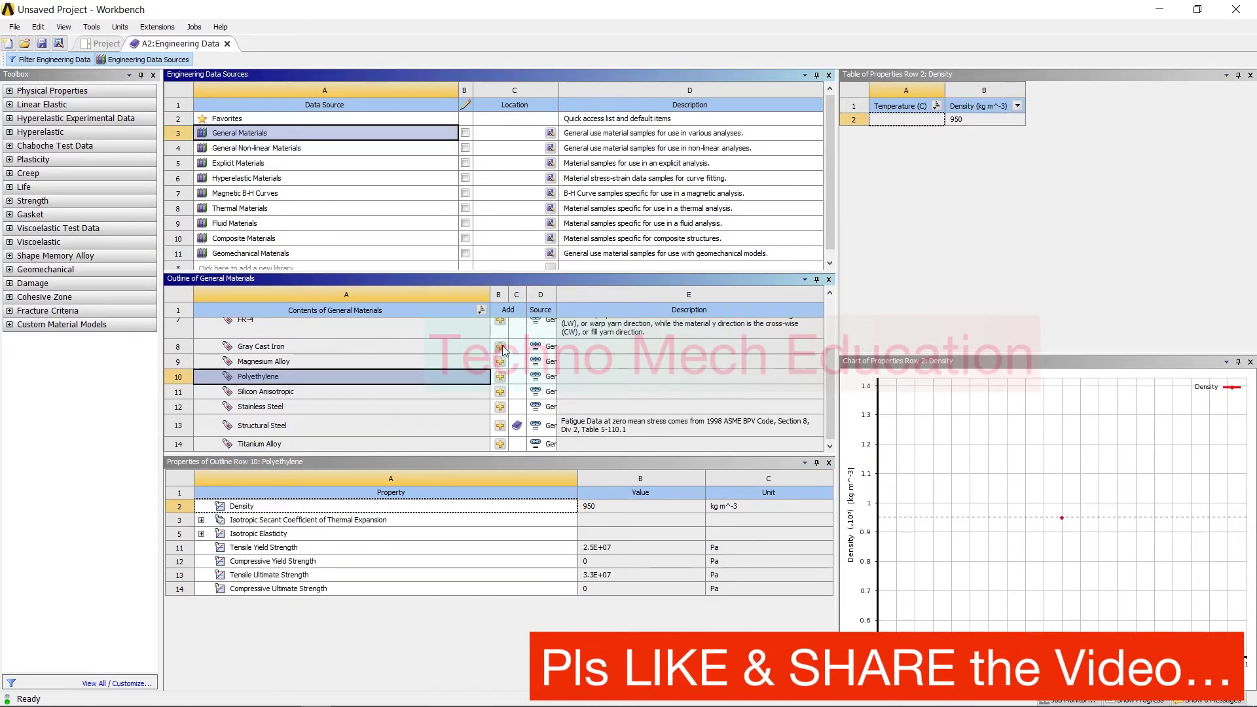
# Step: Add Gray Cast Iron from General Materials to the project's engineering data
pyautogui.click(501, 347)
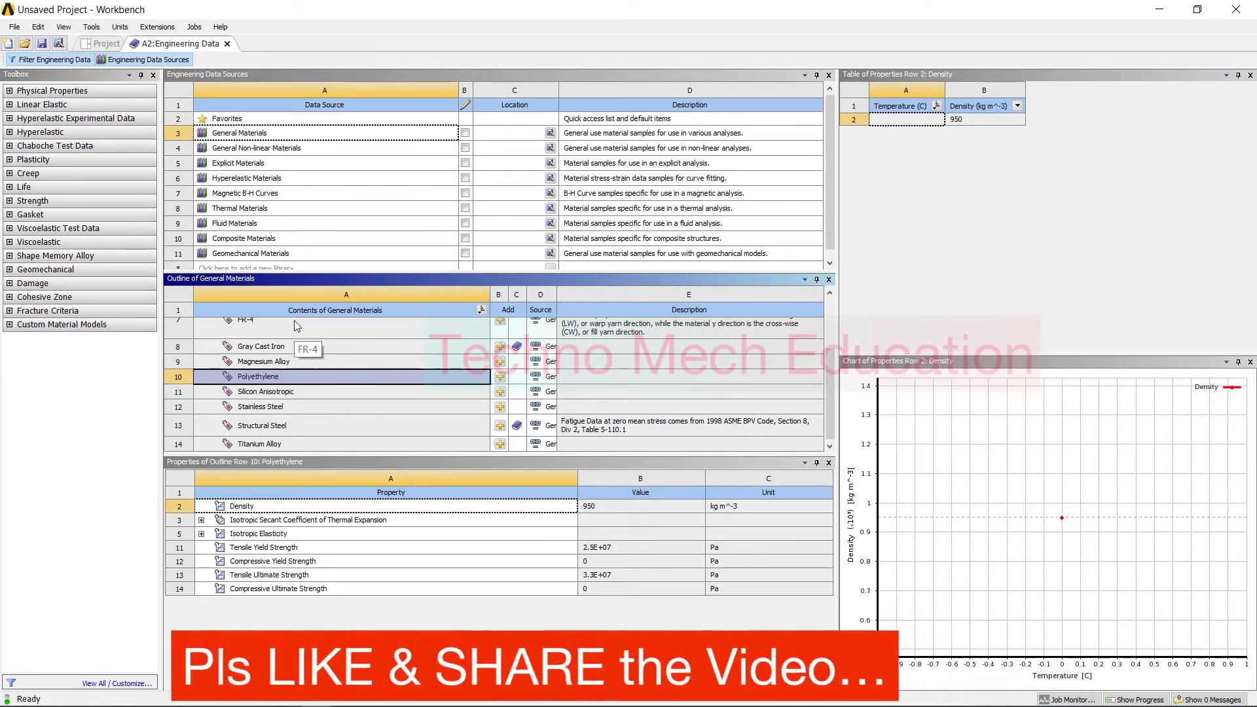
pyautogui.moveTo(413, 705)
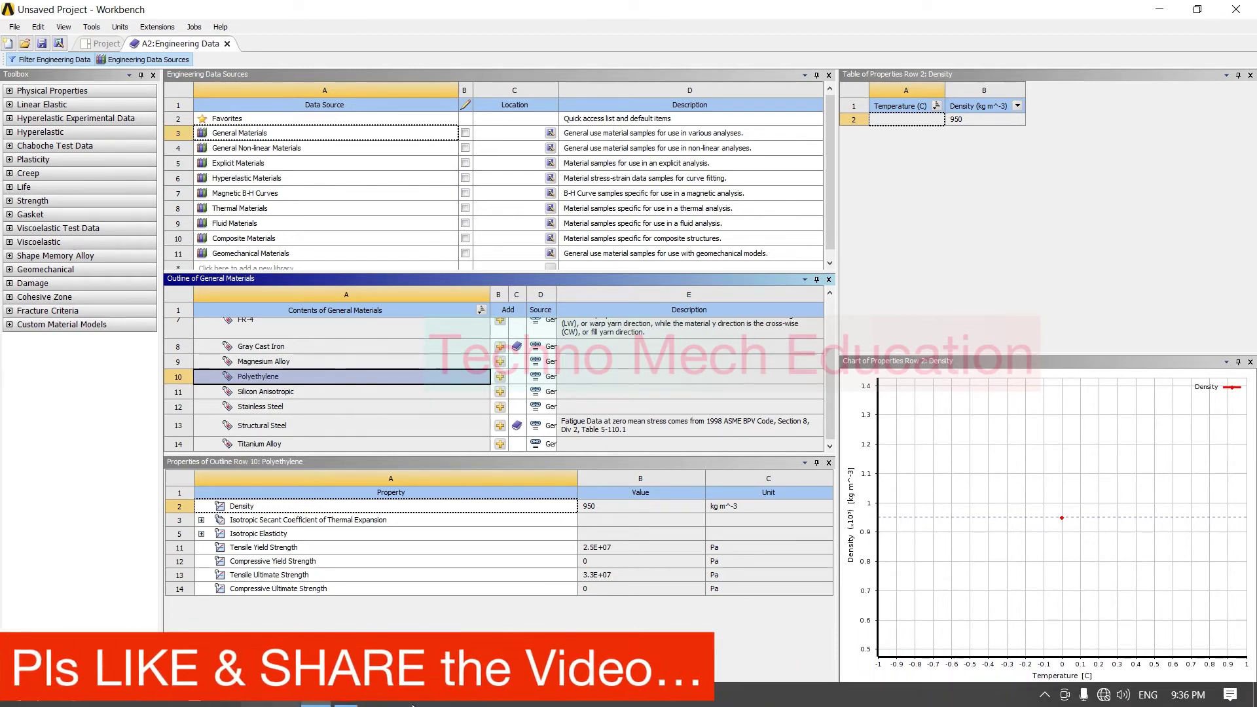
pyautogui.click(346, 704)
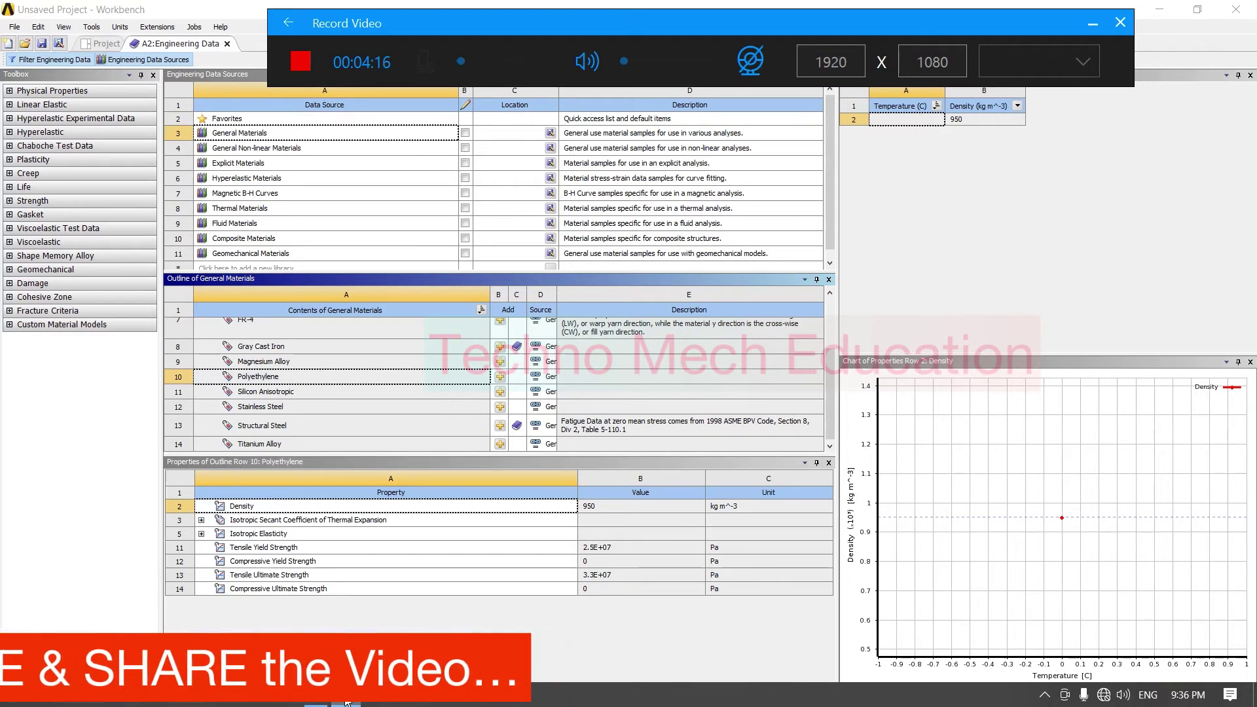
pyautogui.click(346, 704)
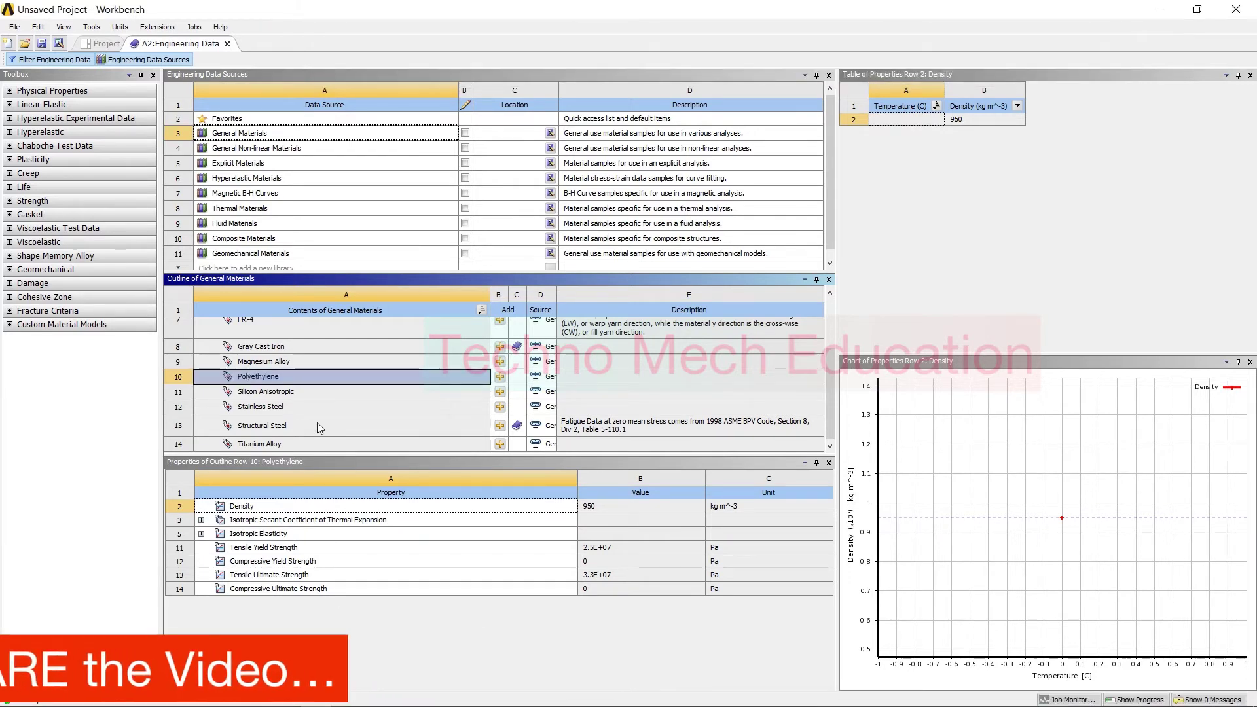
# Step: Return to the Project Schematic and list recent files for the Geometry cell's Import Geometry
pyautogui.click(104, 45)
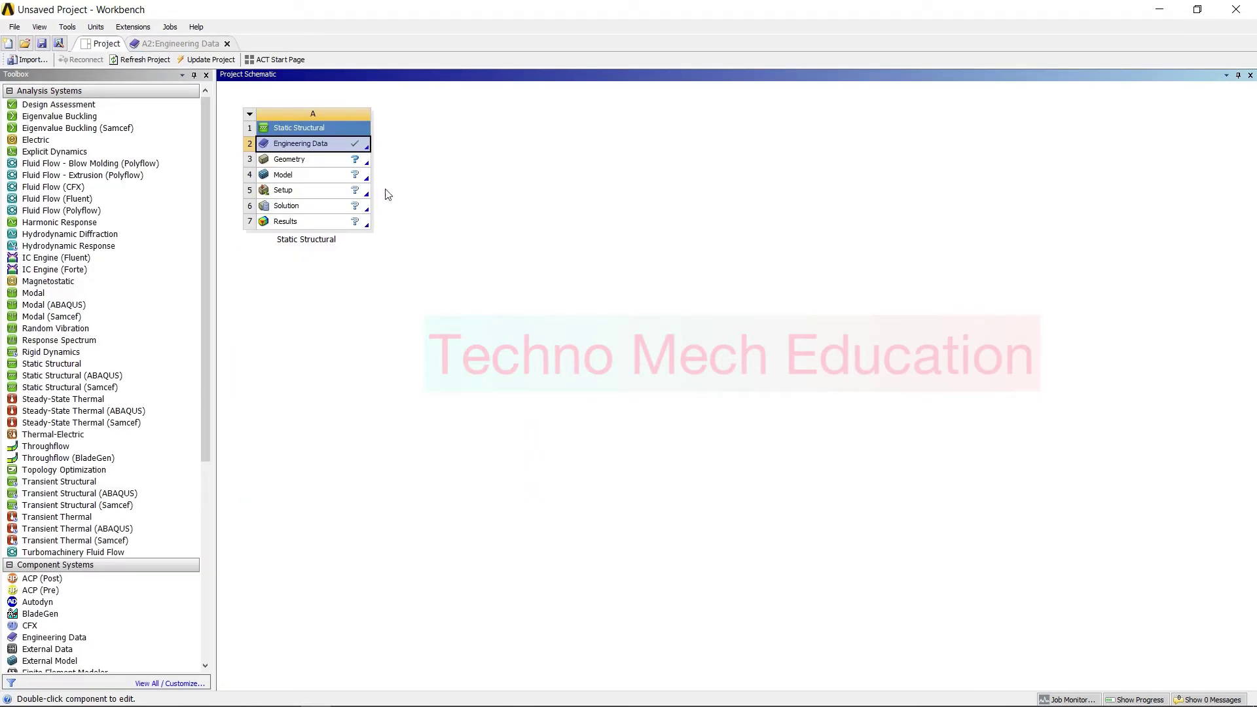
pyautogui.click(358, 161)
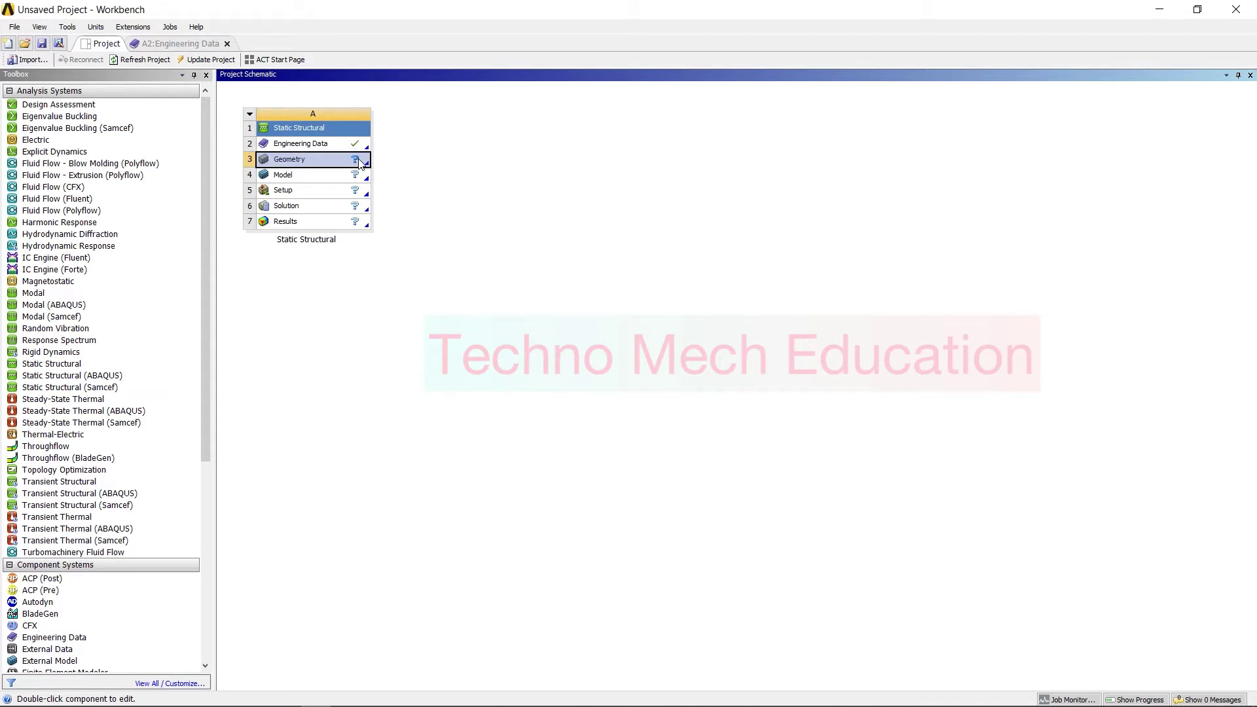
pyautogui.rightClick(360, 161)
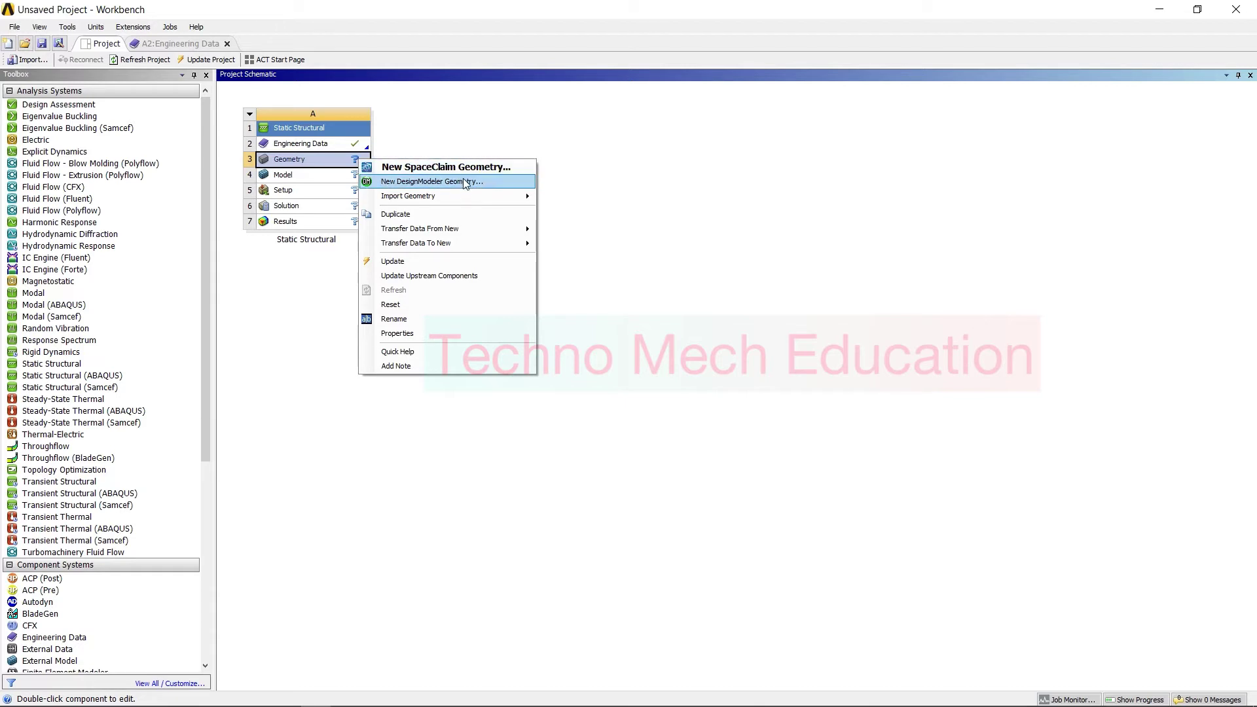
pyautogui.moveTo(403, 200)
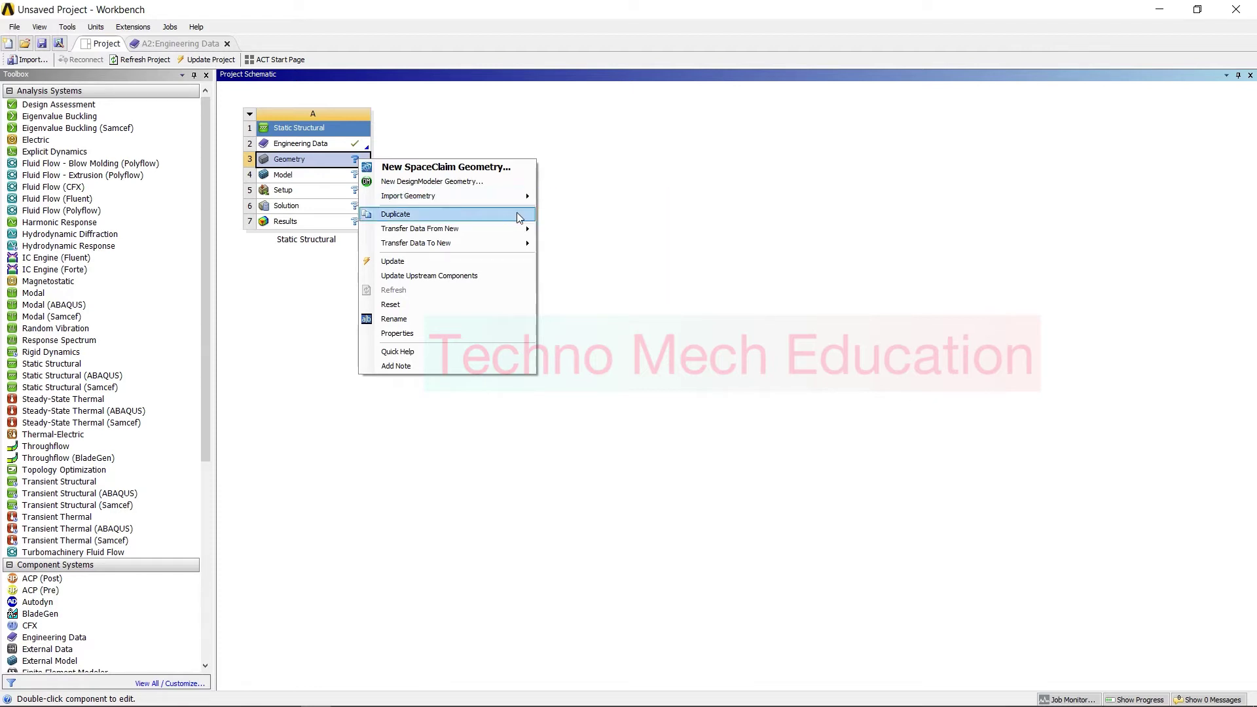
pyautogui.moveTo(488, 199)
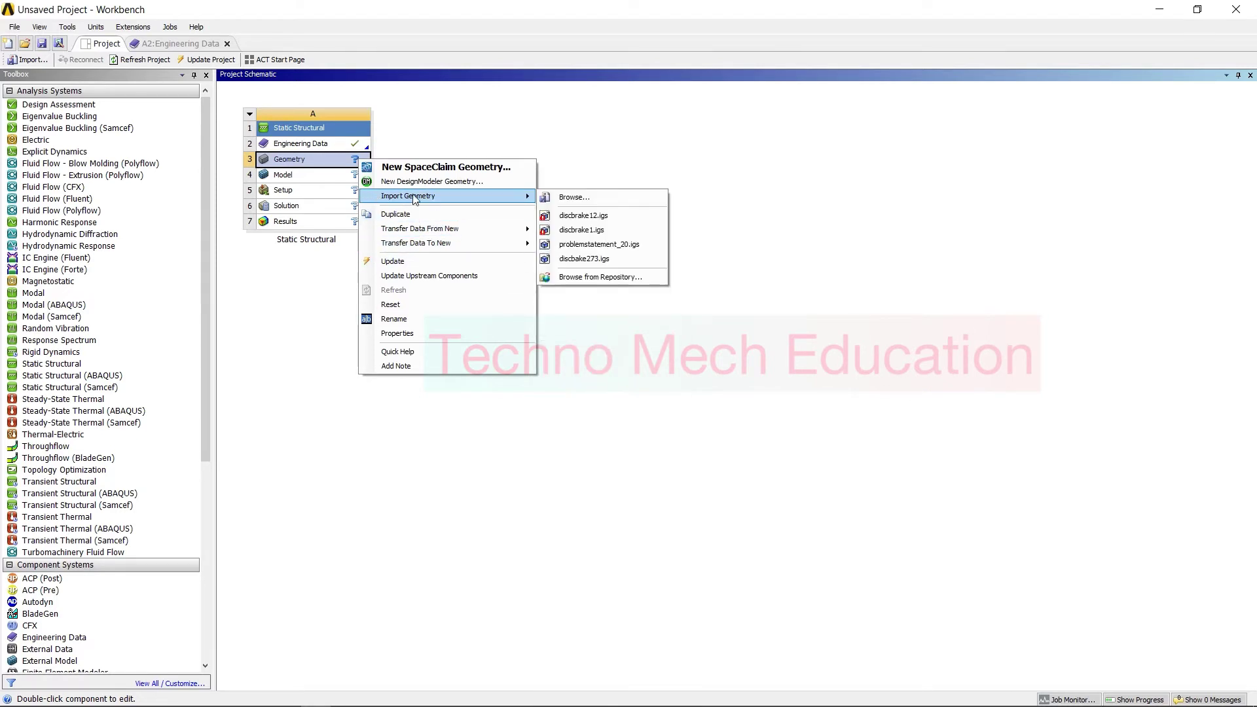
# Step: Import discbrake273.igs as the Static Structural geometry and bring up the Model cell's options
pyautogui.click(575, 259)
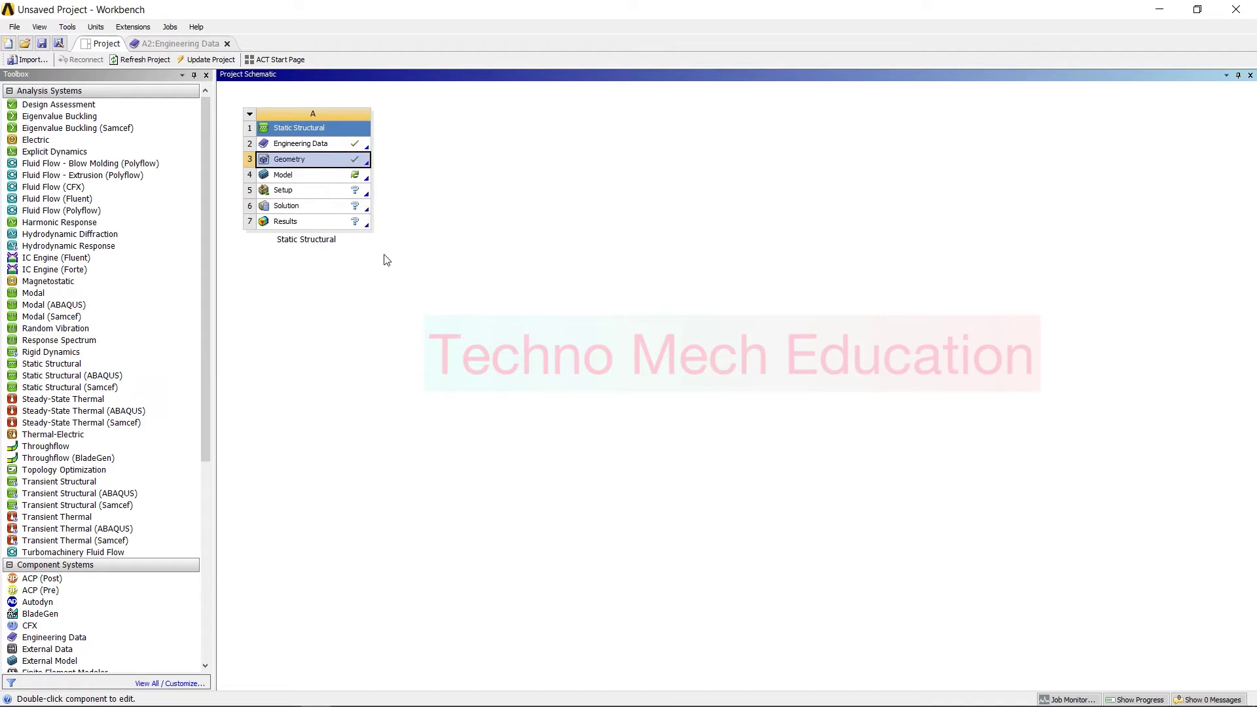
pyautogui.click(349, 178)
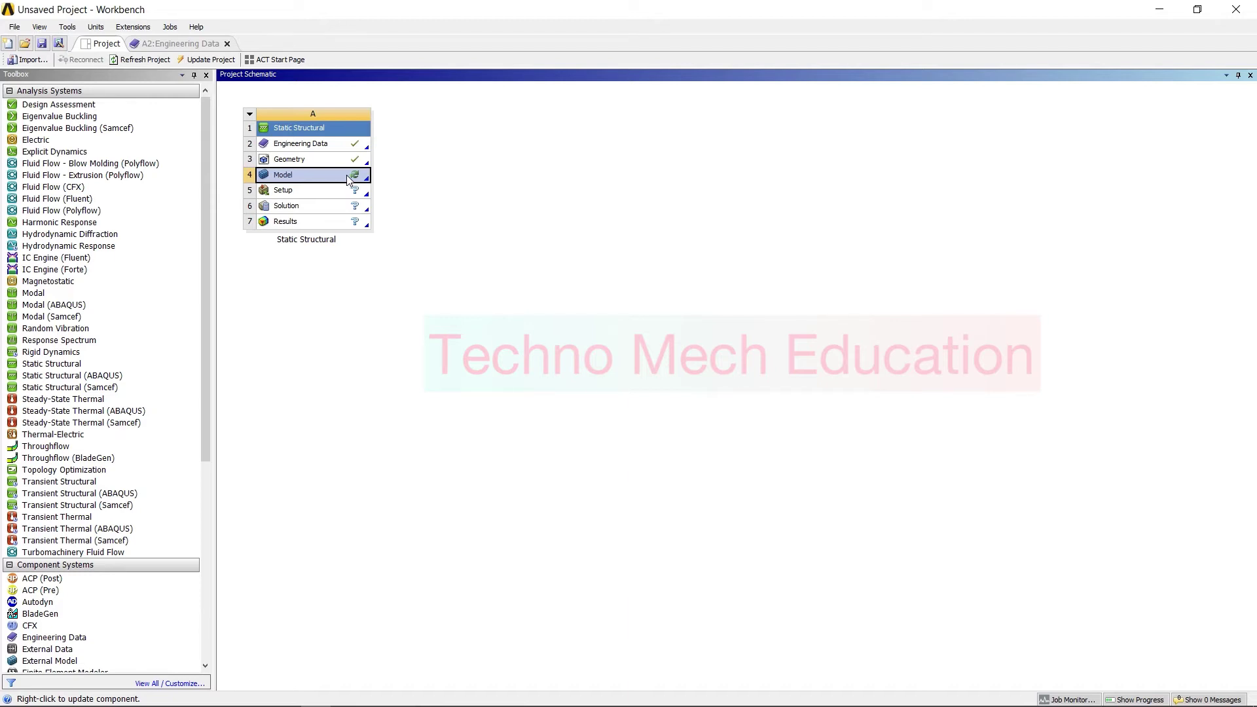
pyautogui.rightClick(348, 177)
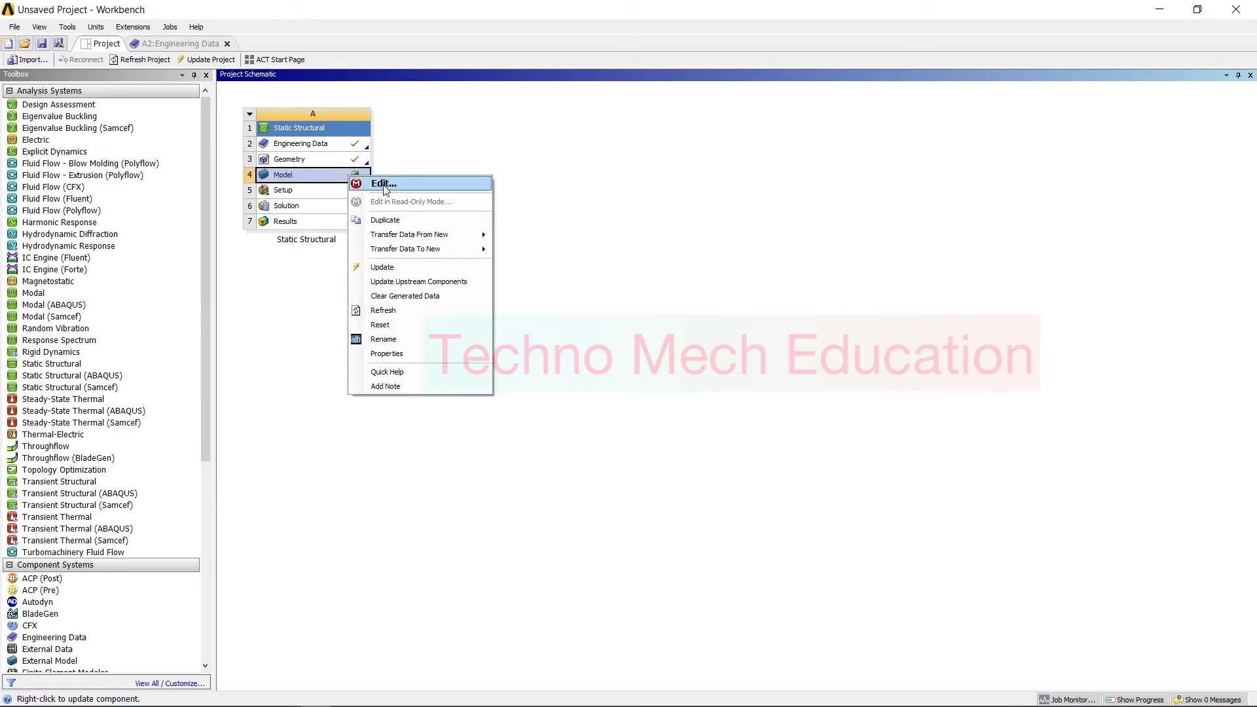
# Step: Launch Mechanical on the model and rotate the disc brake rotor to face the viewer
pyautogui.click(384, 185)
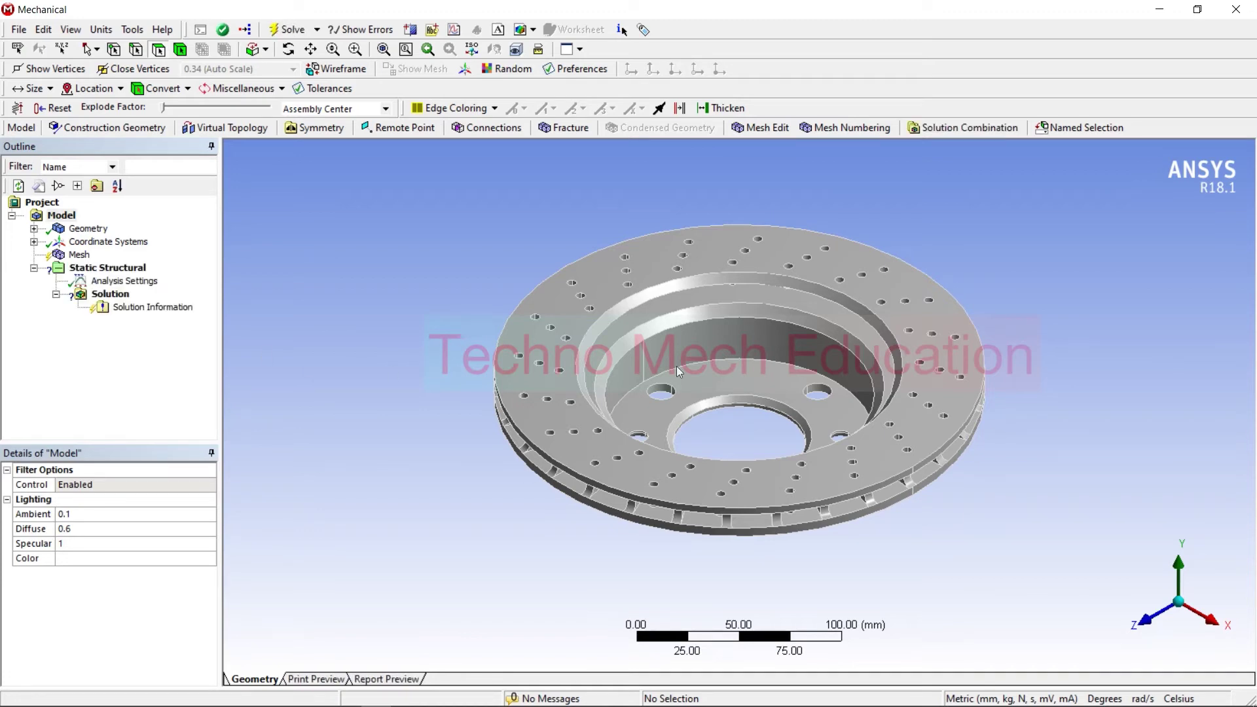
pyautogui.moveTo(677, 371); pyautogui.dragTo(396, 359, button='middle')
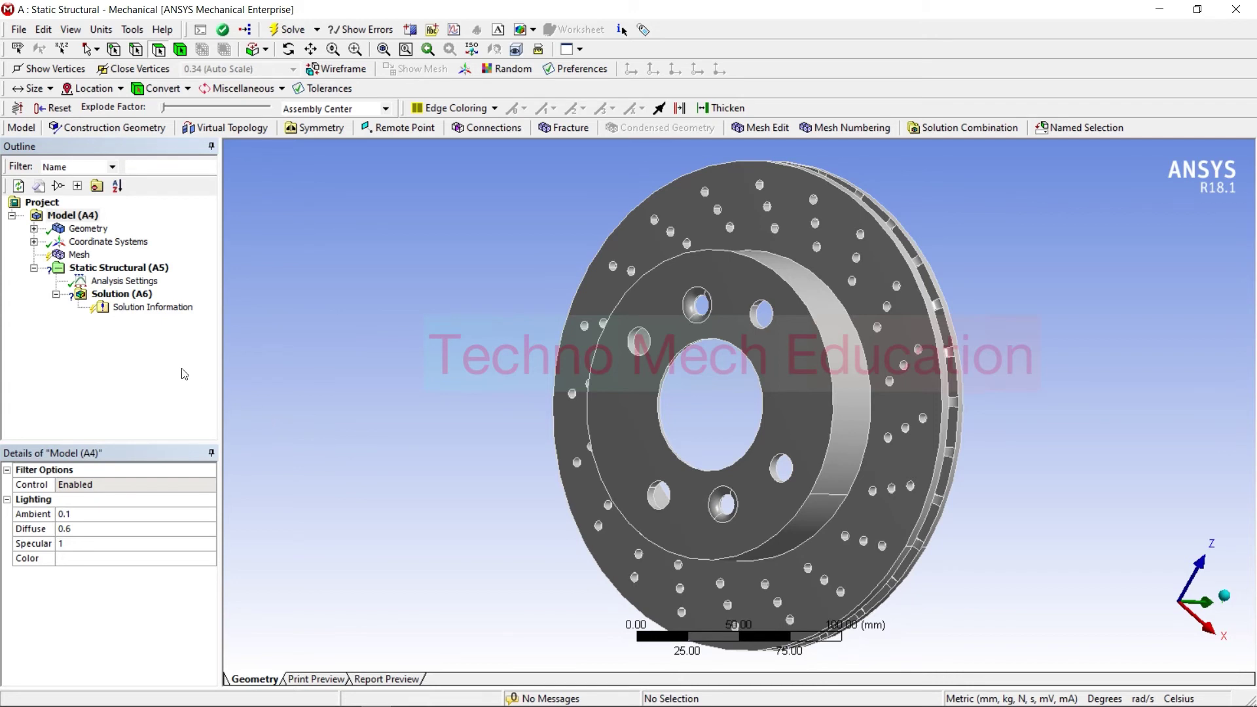
# Step: Assign Aluminum Alloy to the MSBR body in place of Structural Steel
pyautogui.click(34, 228)
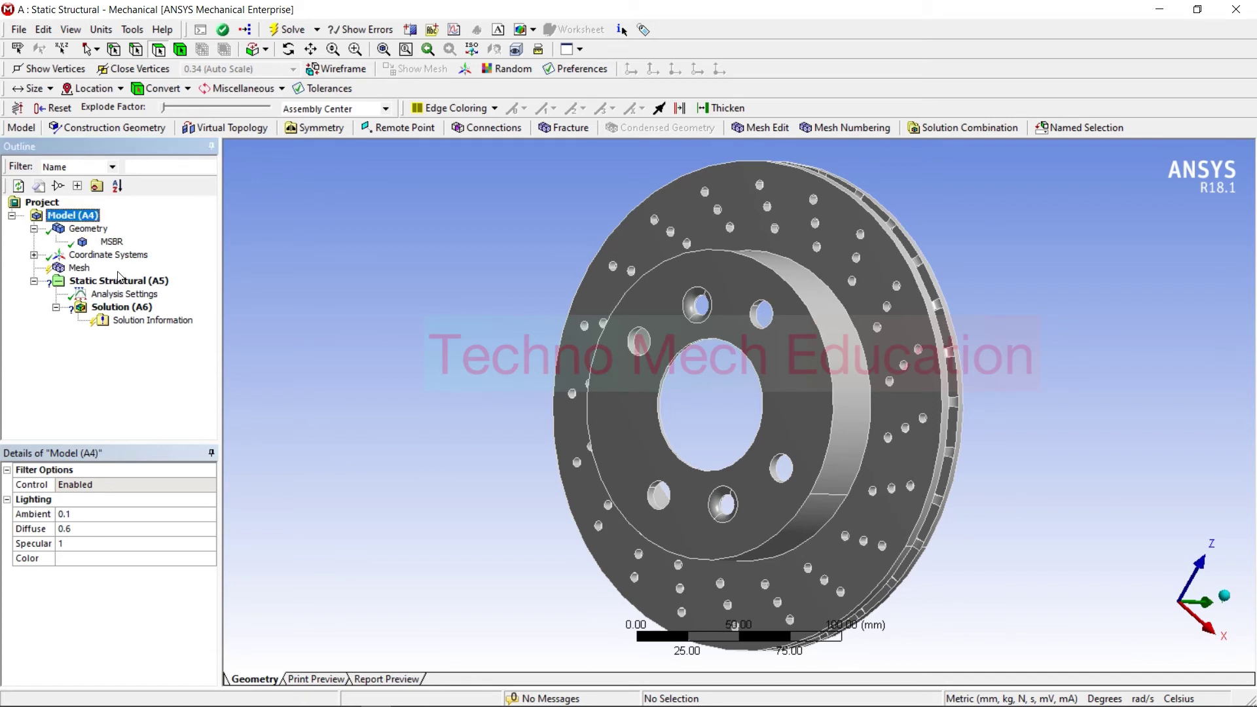
pyautogui.click(113, 241)
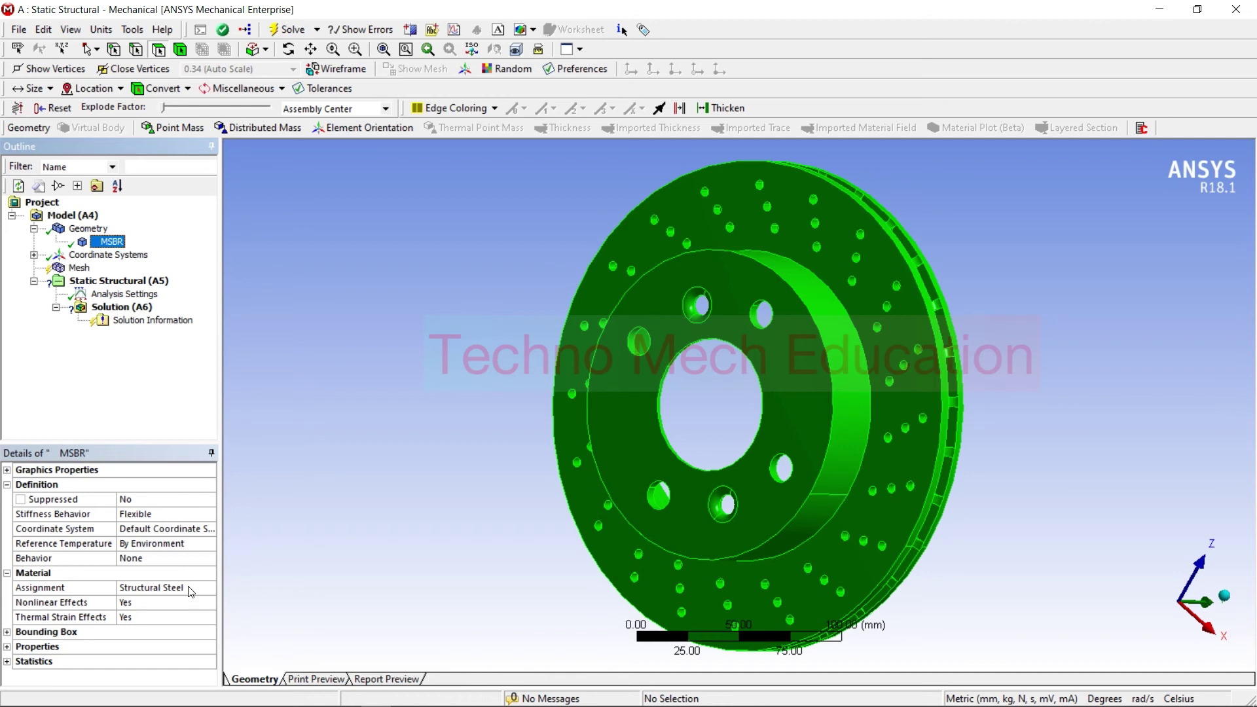
pyautogui.click(190, 588)
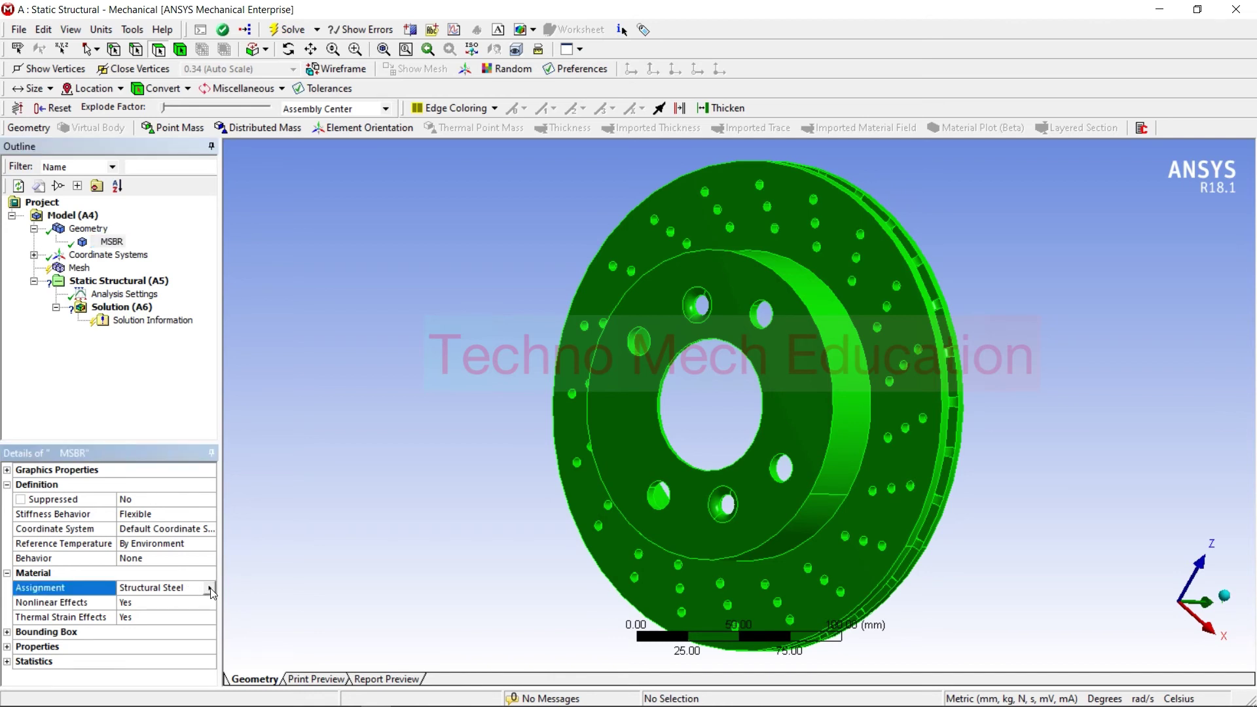
pyautogui.click(209, 588)
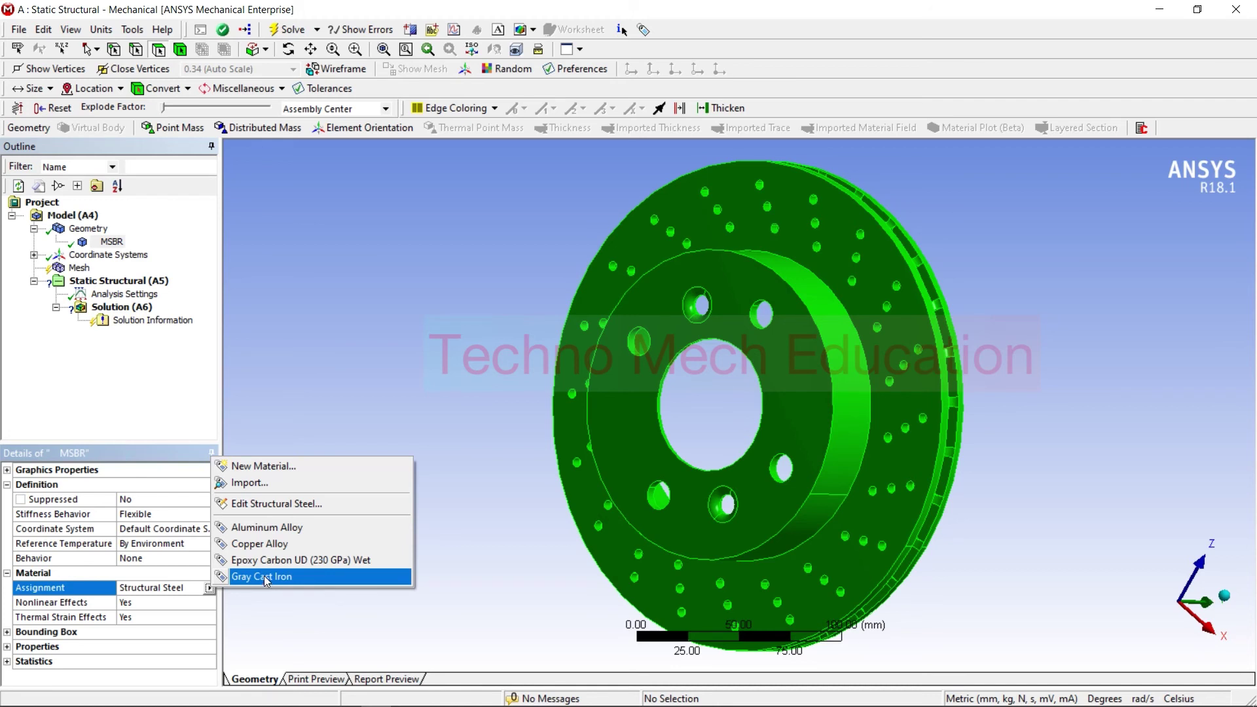
pyautogui.click(275, 528)
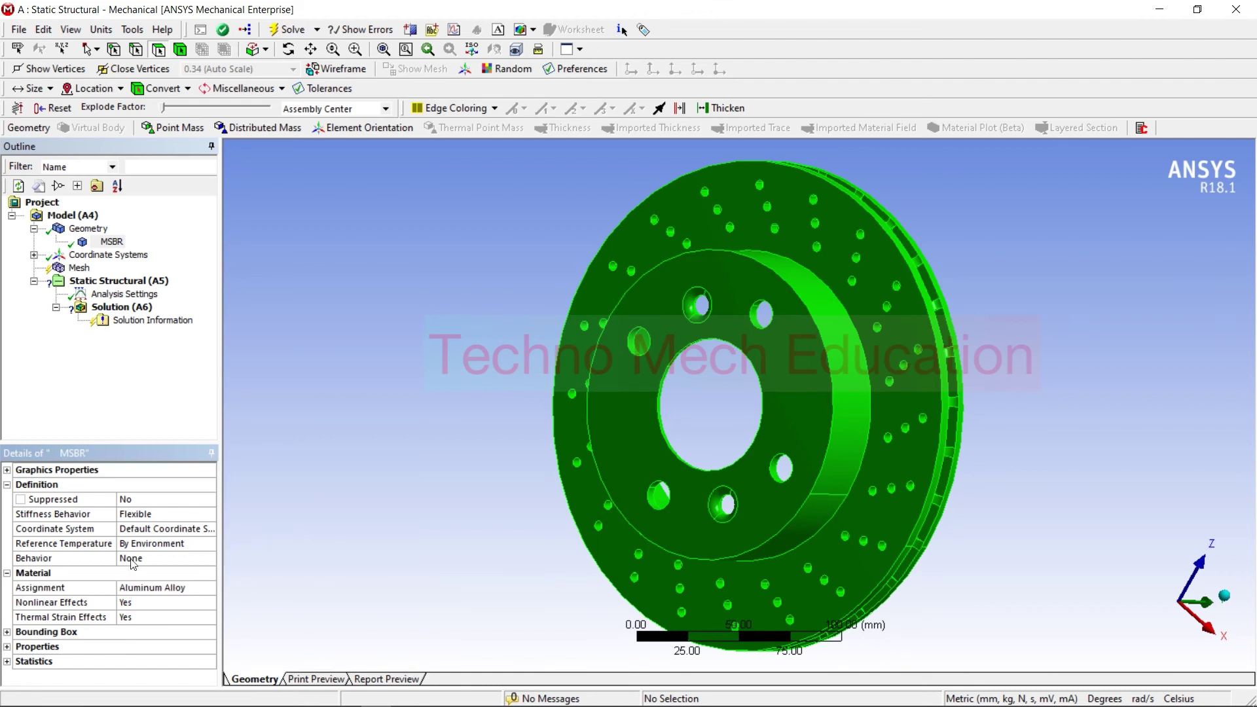
pyautogui.click(85, 258)
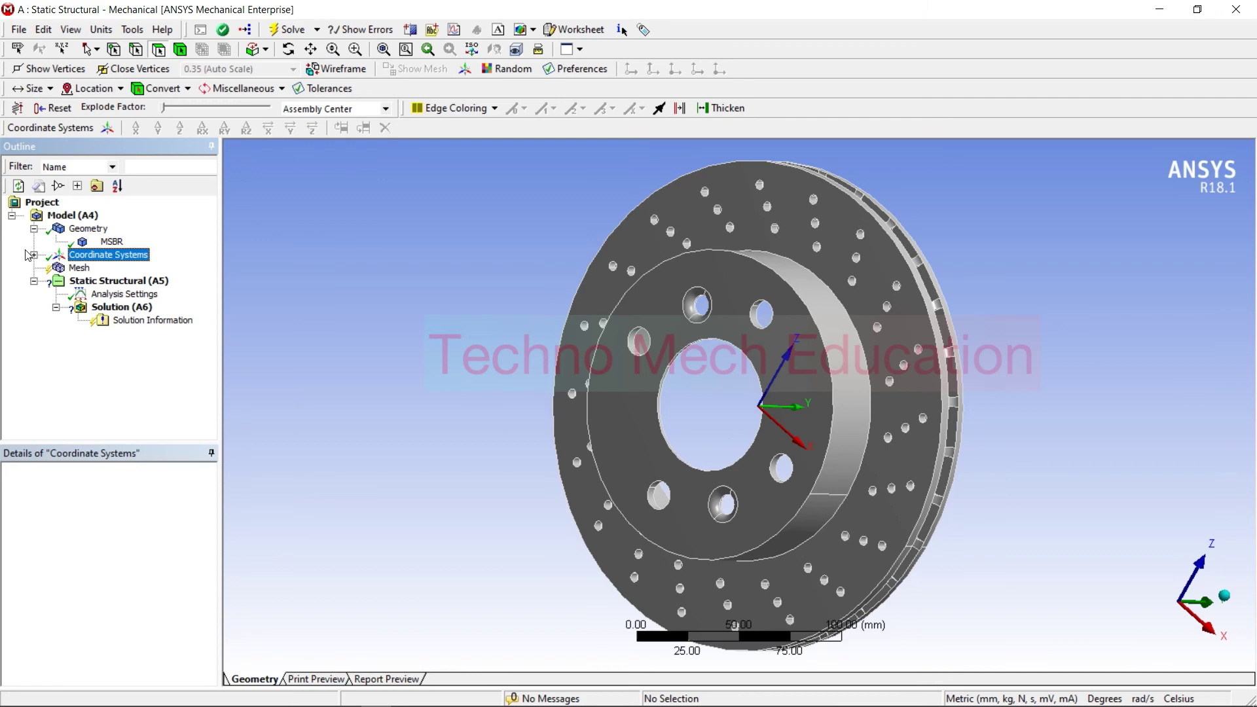
# Step: Generate the brake disc's mesh, then select the MSBR body under Geometry
pyautogui.click(33, 228)
pyautogui.rightClick(79, 256)
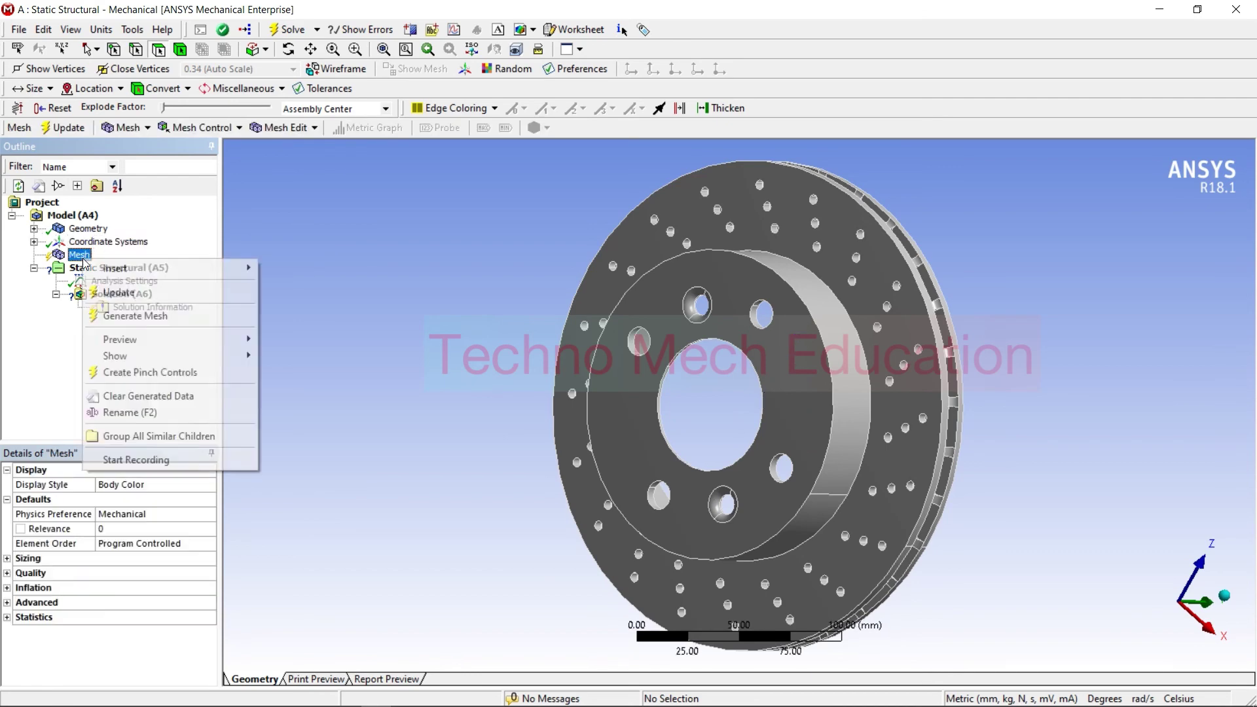
pyautogui.click(120, 316)
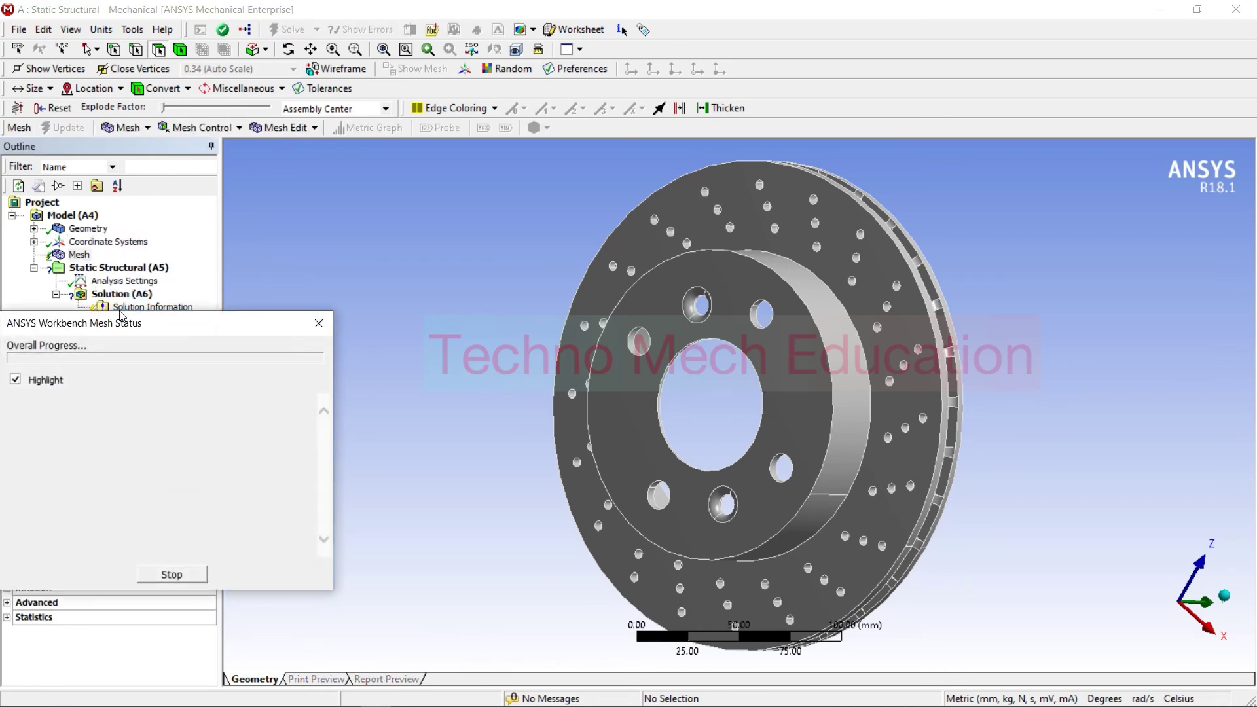
pyautogui.click(34, 229)
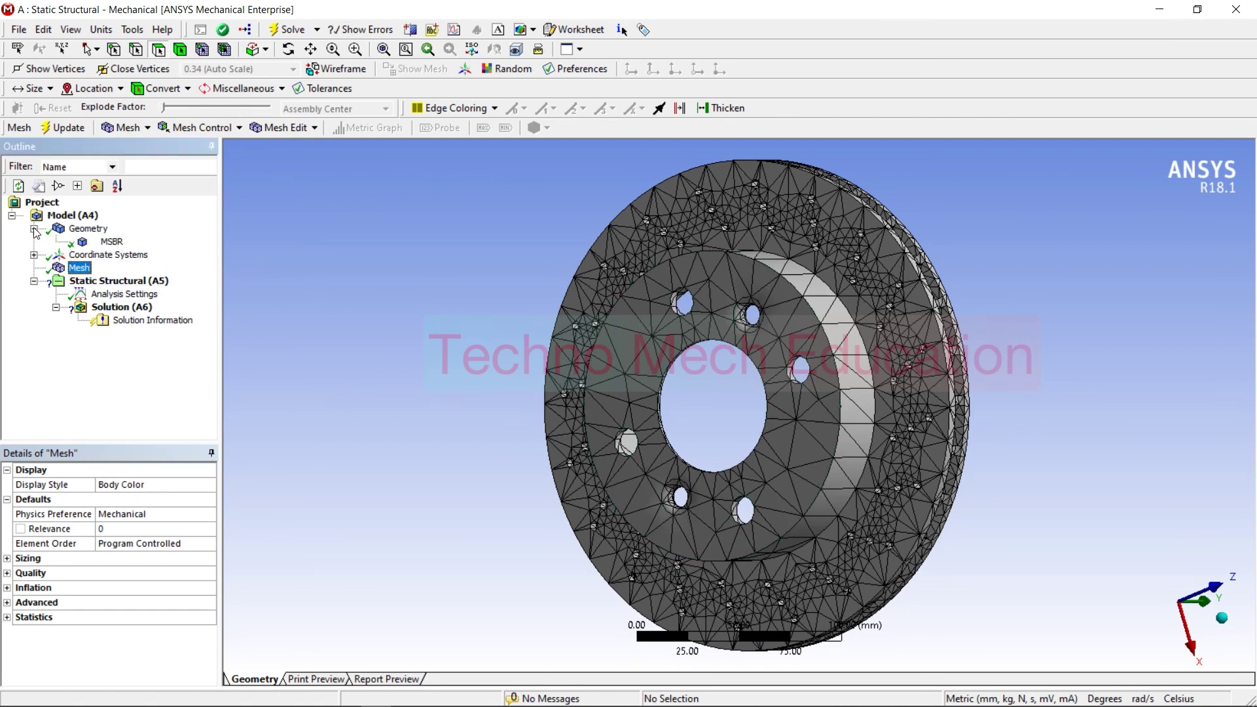
pyautogui.click(111, 243)
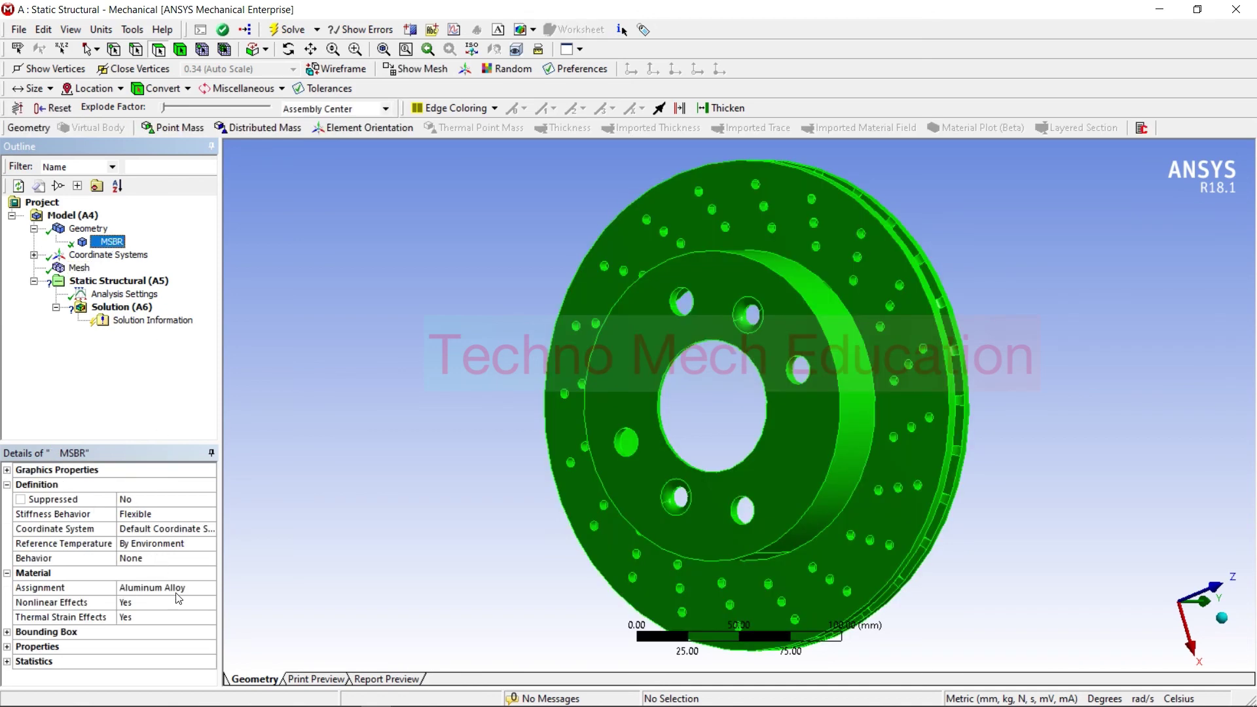
# Step: Assign Epoxy Carbon UD (230 GPa) Wet to MSBR and review its mesh statistics
pyautogui.click(183, 588)
pyautogui.click(209, 588)
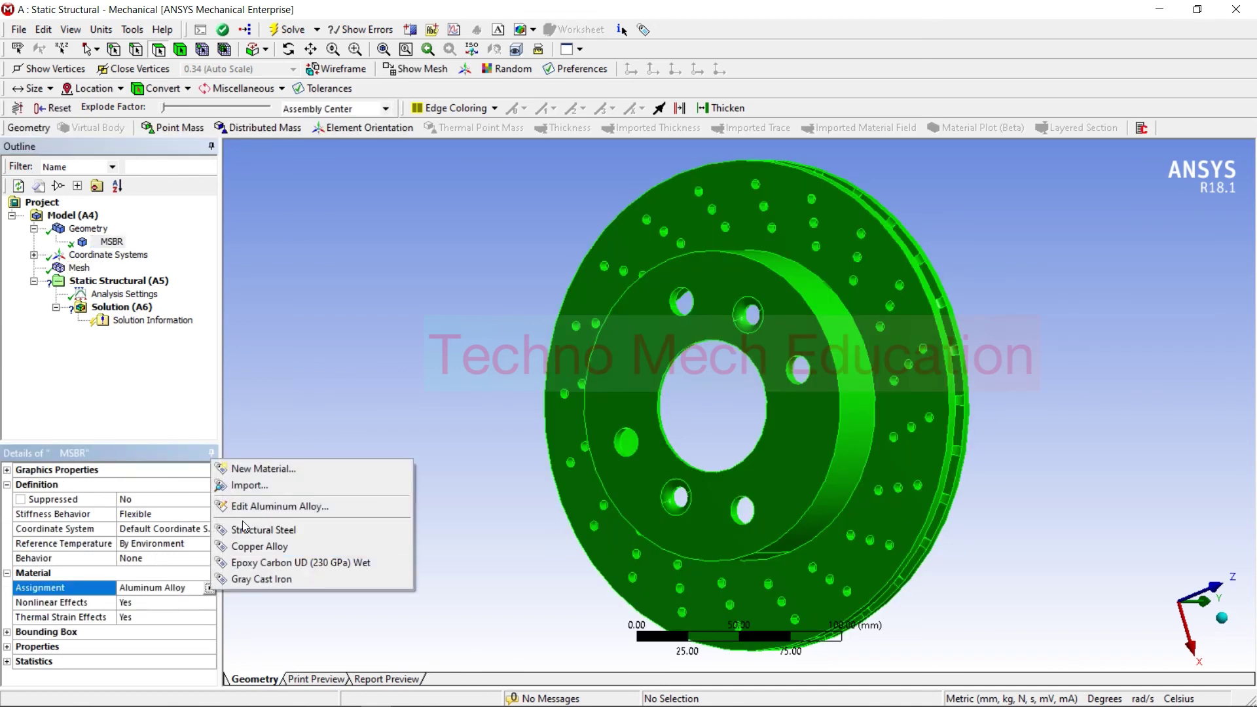
pyautogui.click(271, 564)
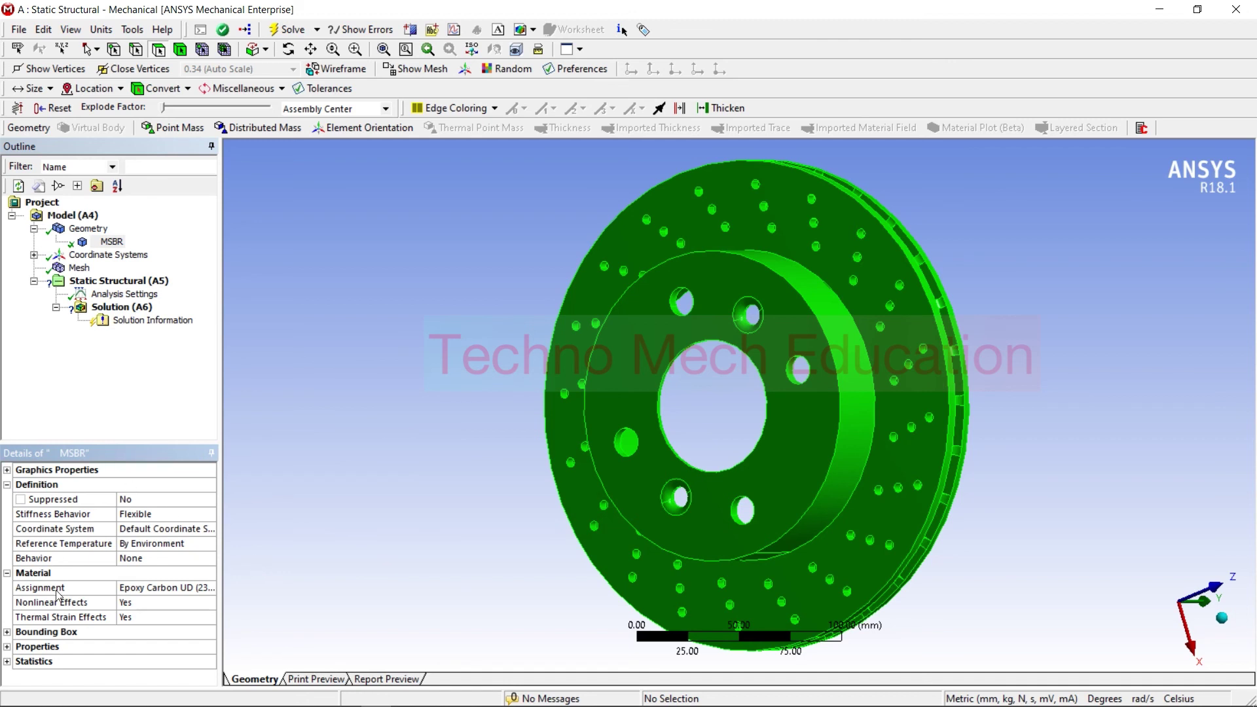
pyautogui.click(7, 662)
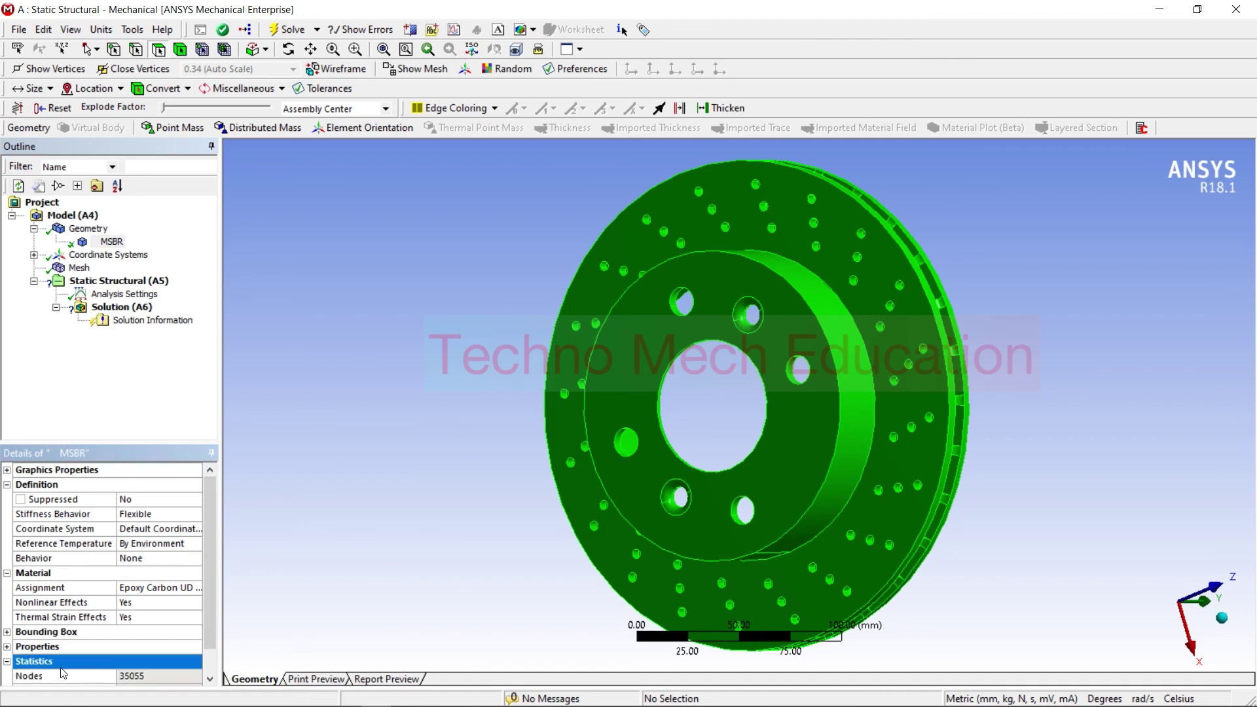
pyautogui.scroll(-2, 211, 595)
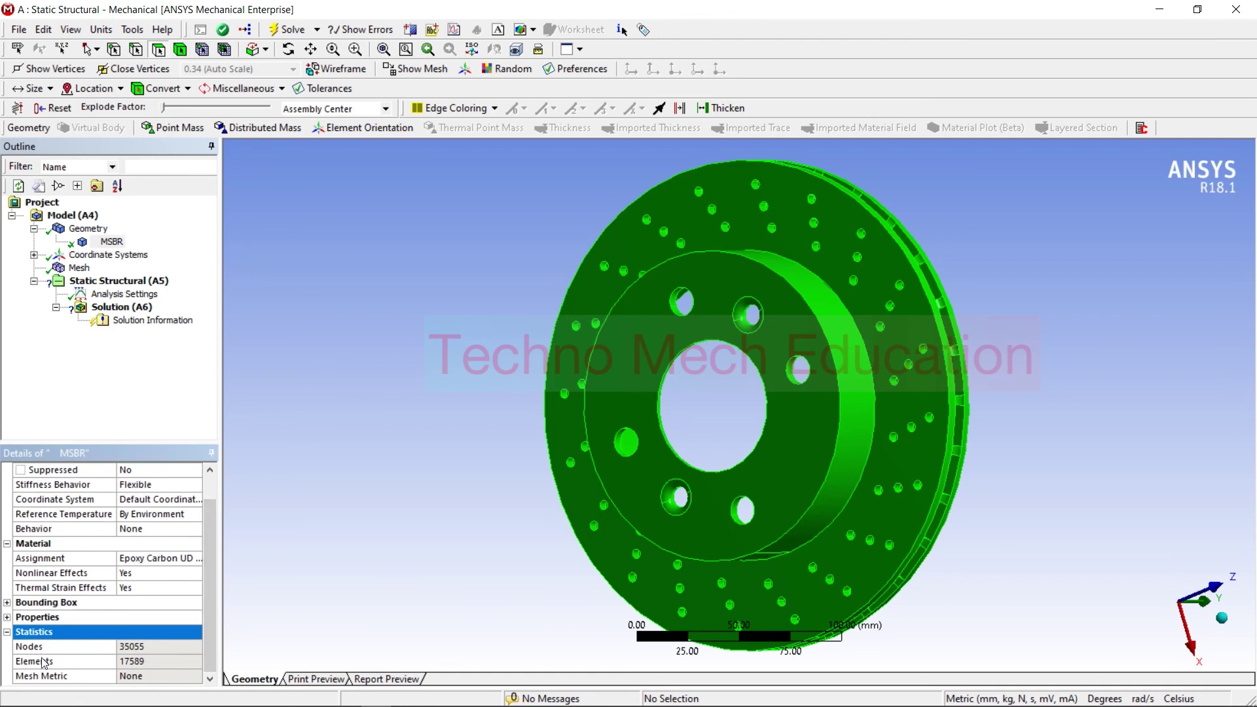
pyautogui.click(78, 267)
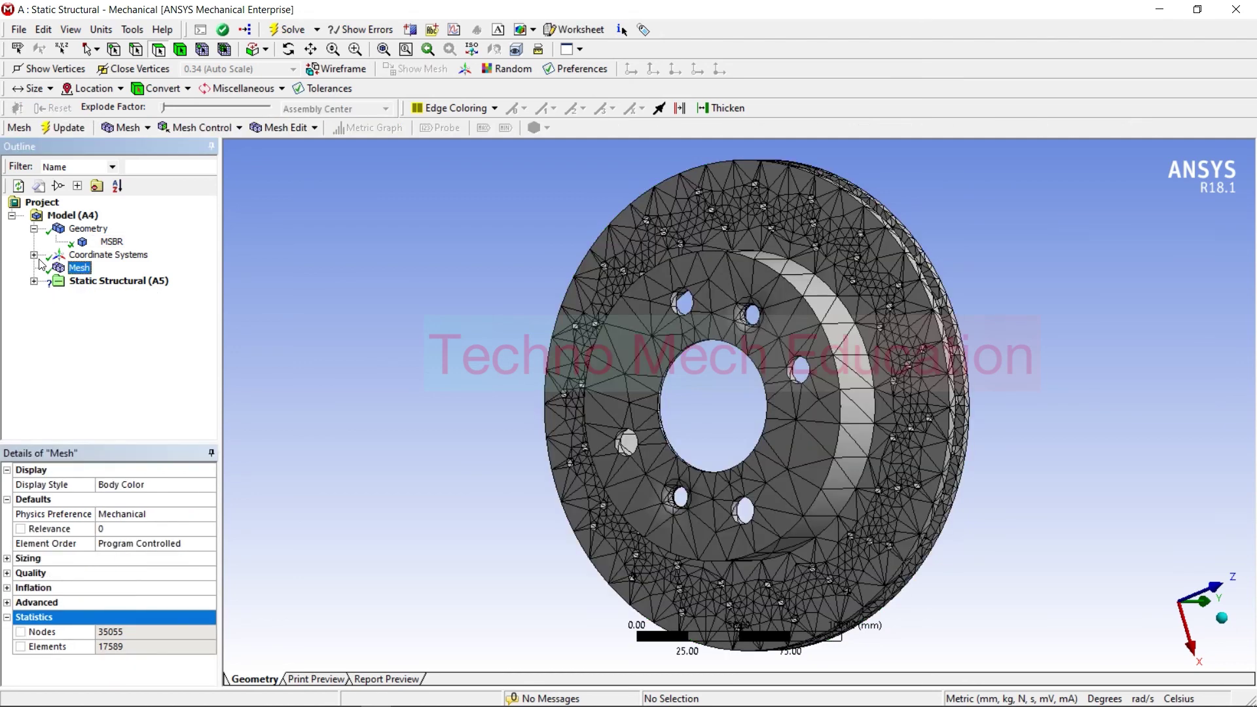